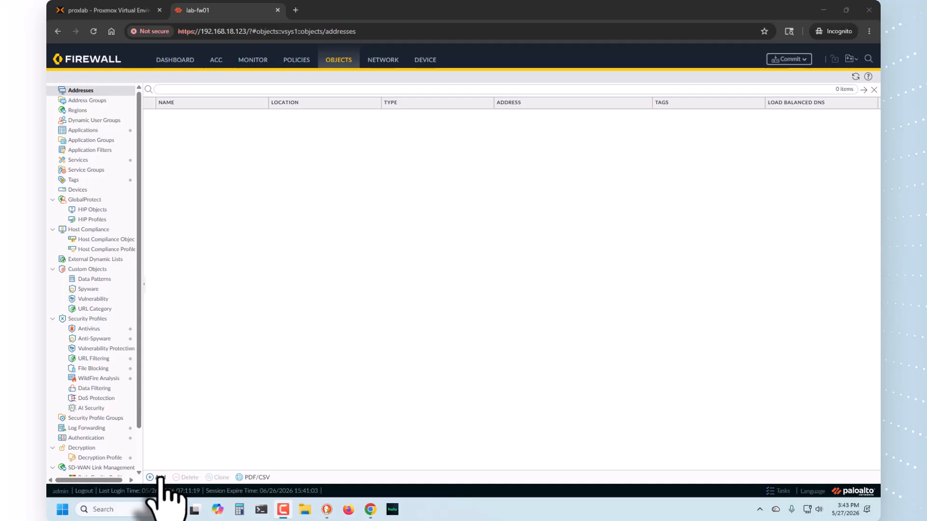
Create an IP Netmask address object named Web-Server with the address 172.23.20.100
{"action": "left_click", "coordinate": [159, 477]}
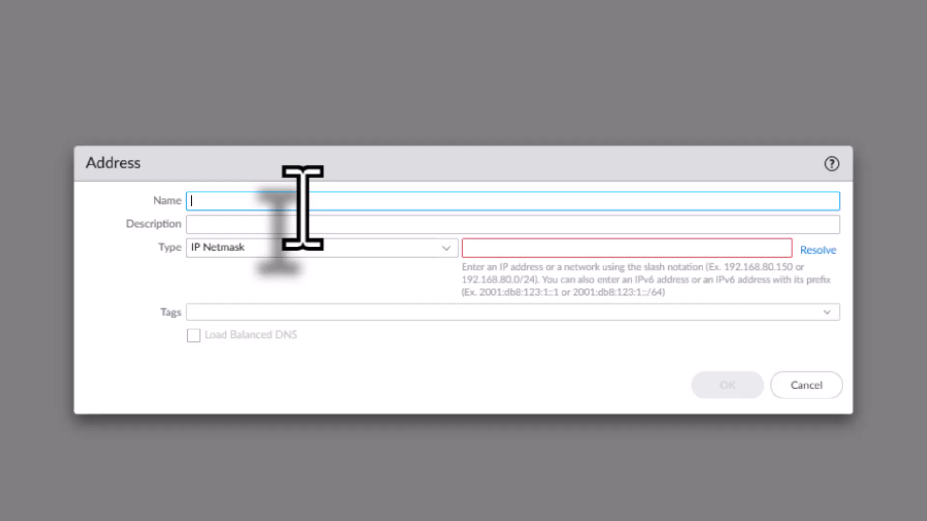
{"action": "type", "text": "Web-Server"}
{"action": "left_click", "coordinate": [529, 249]}
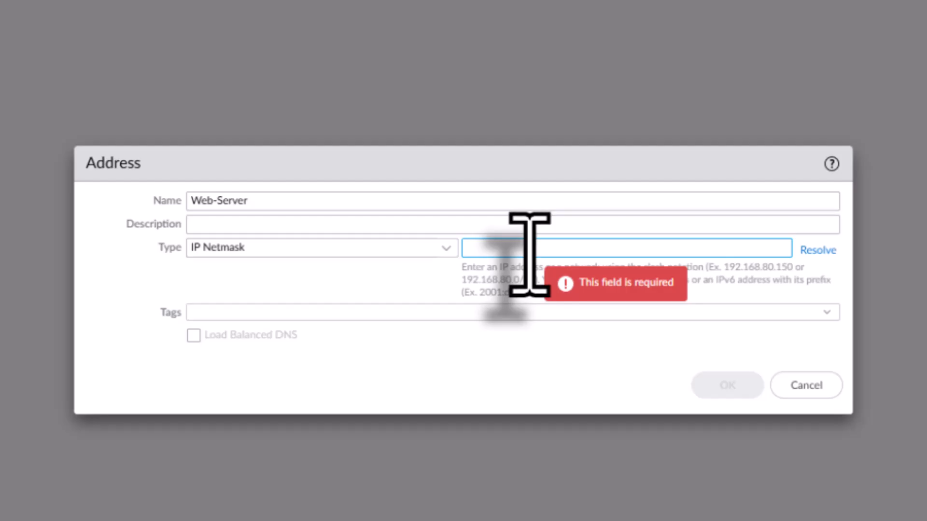
{"action": "type", "text": "172.23."}
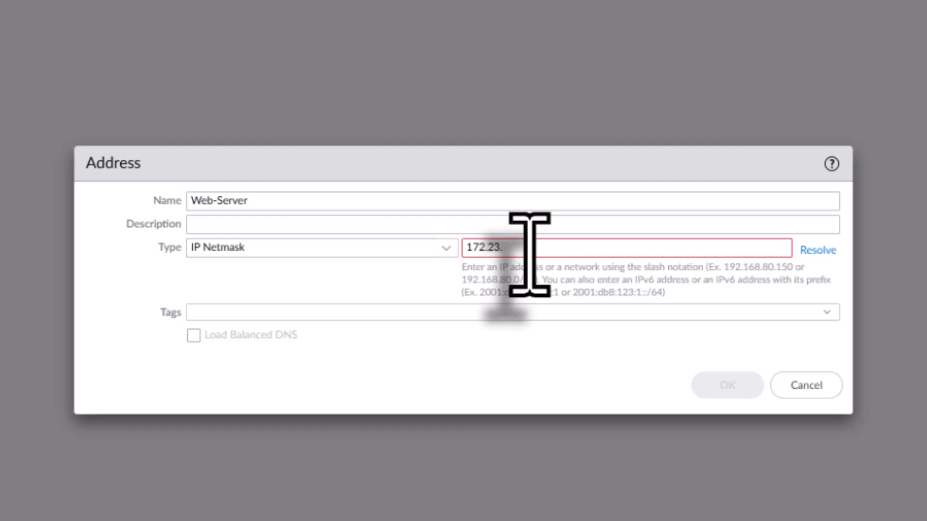
{"action": "type", "text": "20.100"}
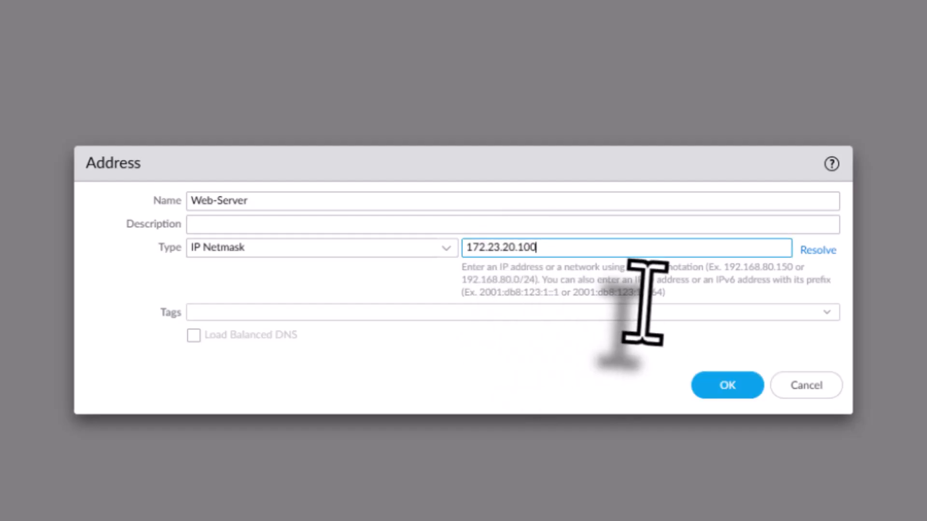
{"action": "left_click", "coordinate": [727, 386]}
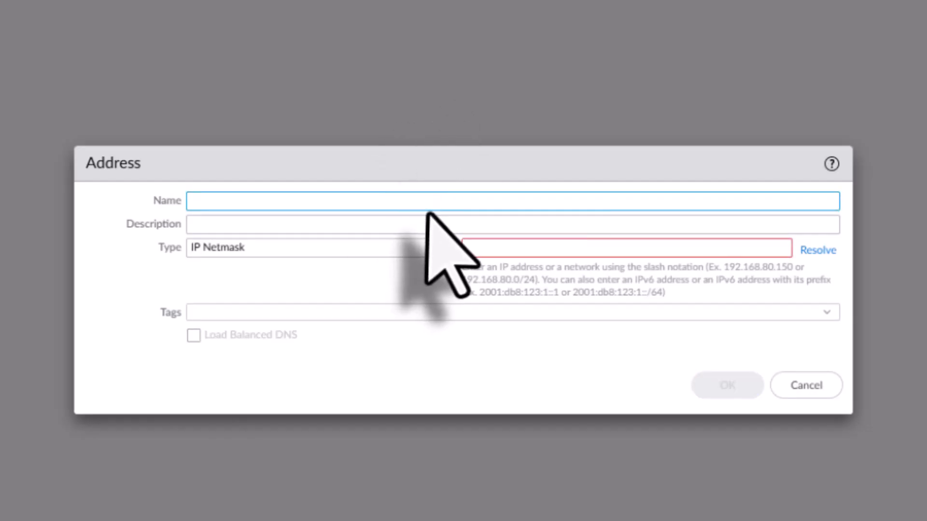
Create a second IP Netmask address object named App-Server with the address 172.23.20.101
{"action": "type", "text": "A"}
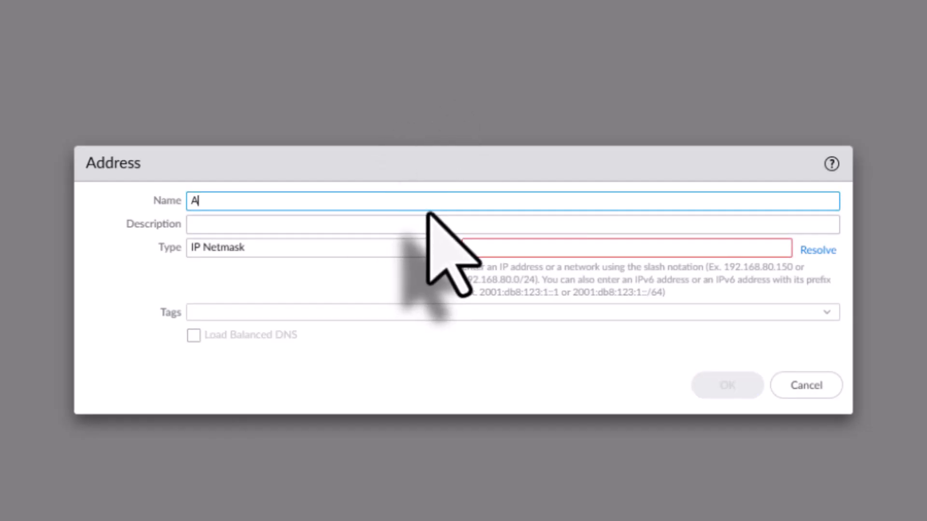
{"action": "type", "text": "pp-Server"}
{"action": "left_click", "coordinate": [535, 248]}
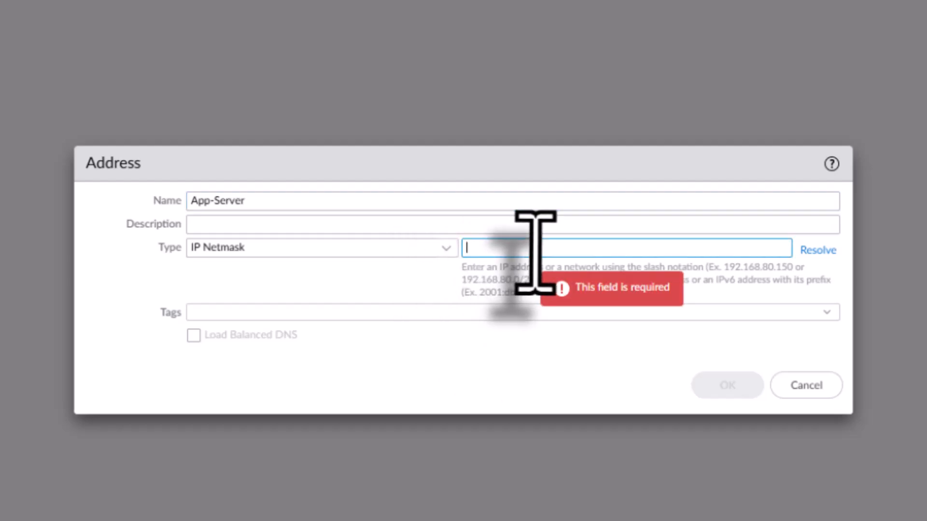
{"action": "type", "text": "172"}
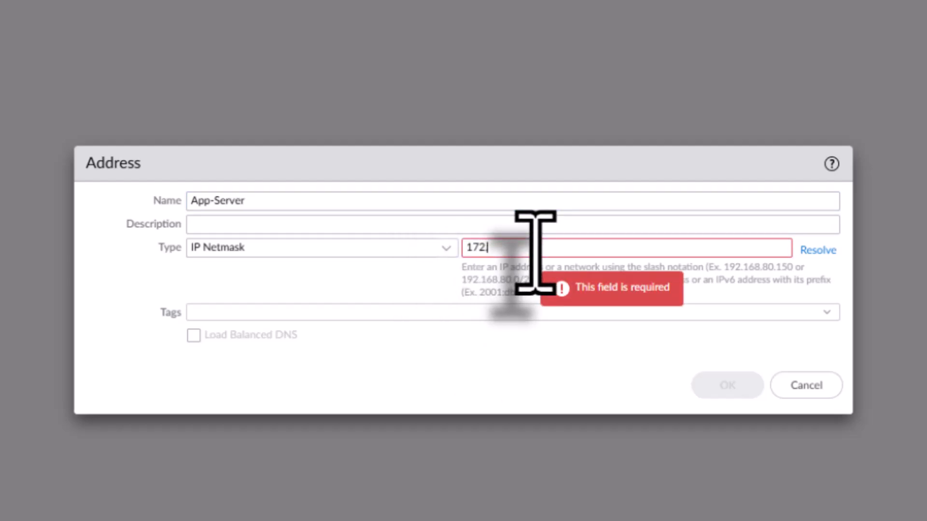
{"action": "type", "text": ".23.20.1"}
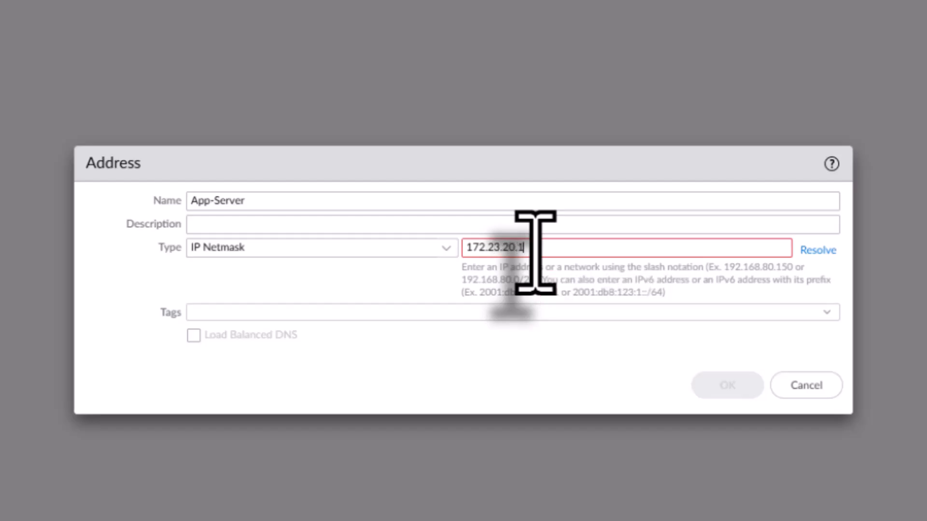
{"action": "type", "text": "01"}
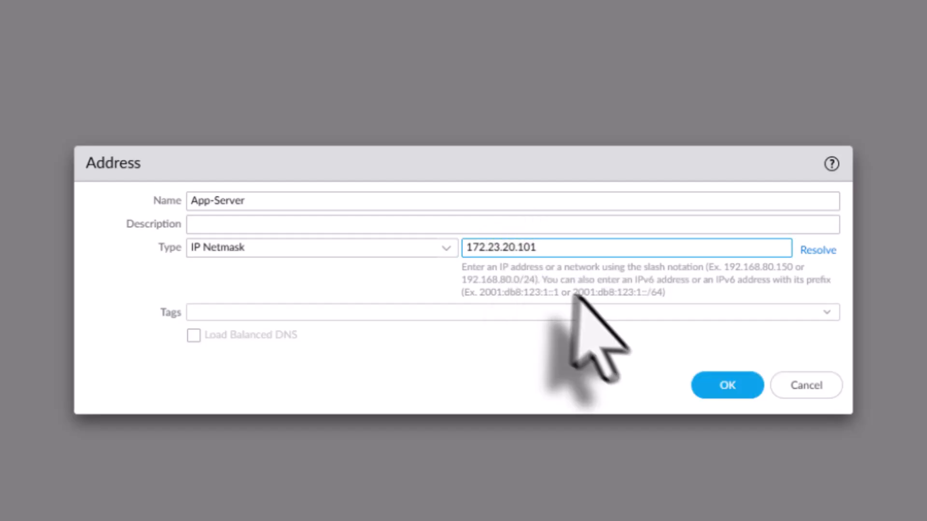
{"action": "left_click", "coordinate": [709, 384]}
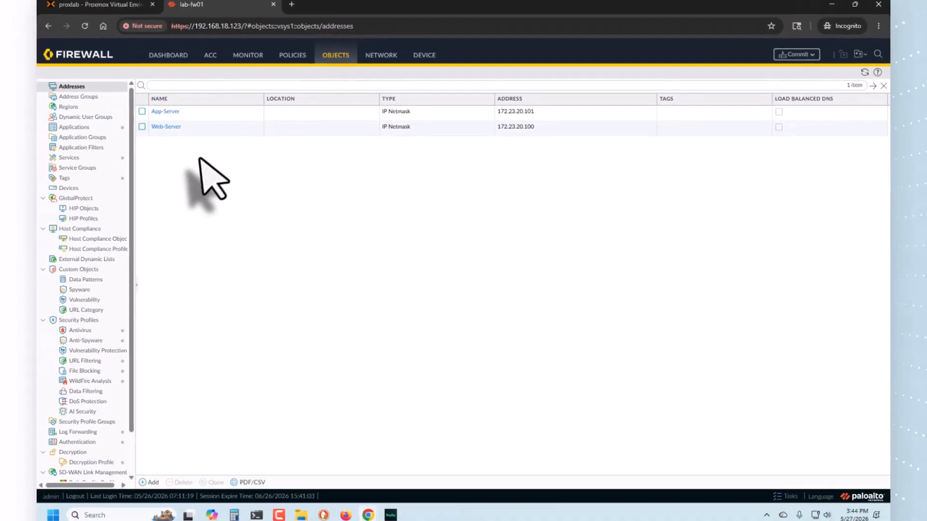
Create a static address group named Servers containing the App-Server and Web-Server address objects
{"action": "left_click", "coordinate": [92, 102]}
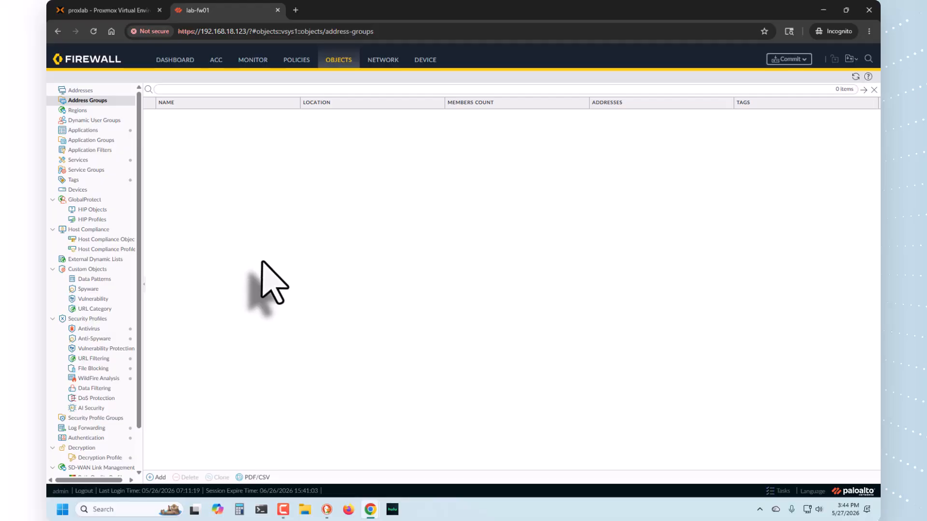
{"action": "left_click", "coordinate": [158, 477]}
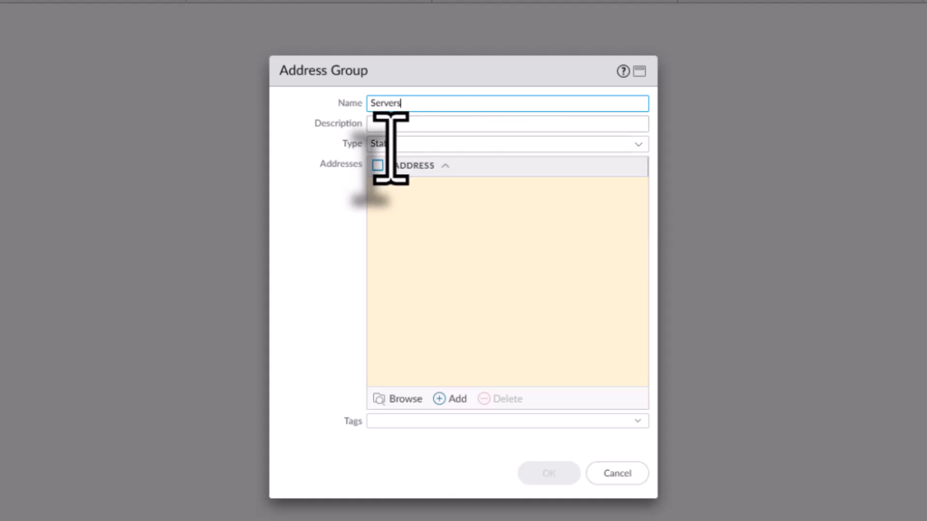
{"action": "left_click", "coordinate": [449, 400]}
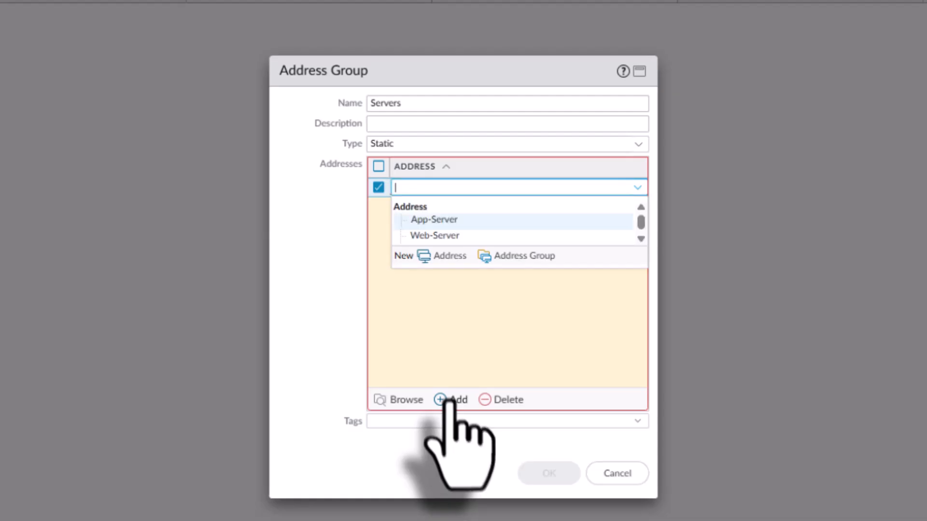
{"action": "left_click", "coordinate": [434, 220]}
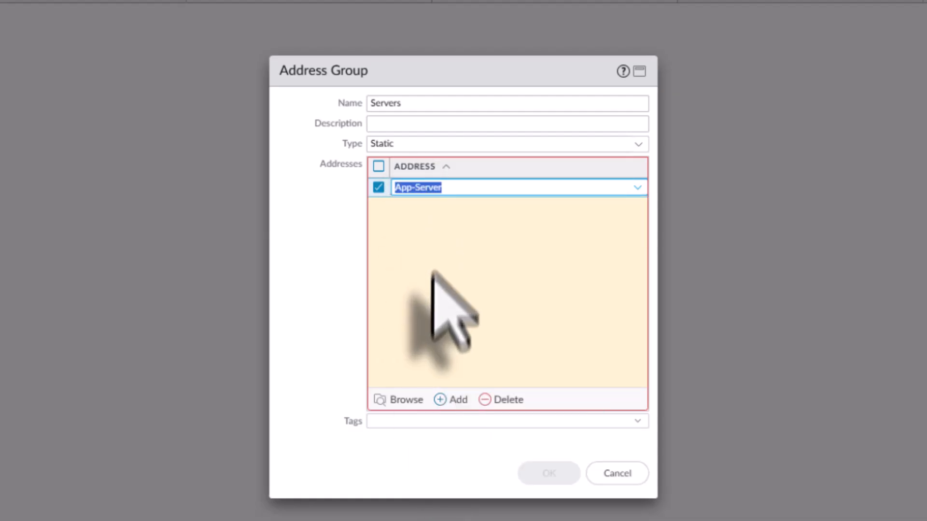
{"action": "left_click", "coordinate": [446, 402]}
{"action": "left_click", "coordinate": [432, 254]}
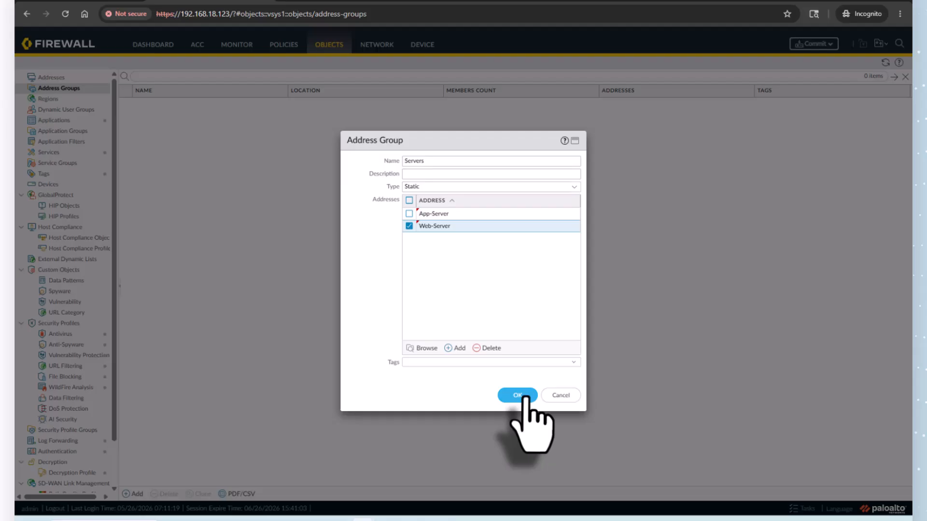
{"action": "left_click", "coordinate": [549, 473]}
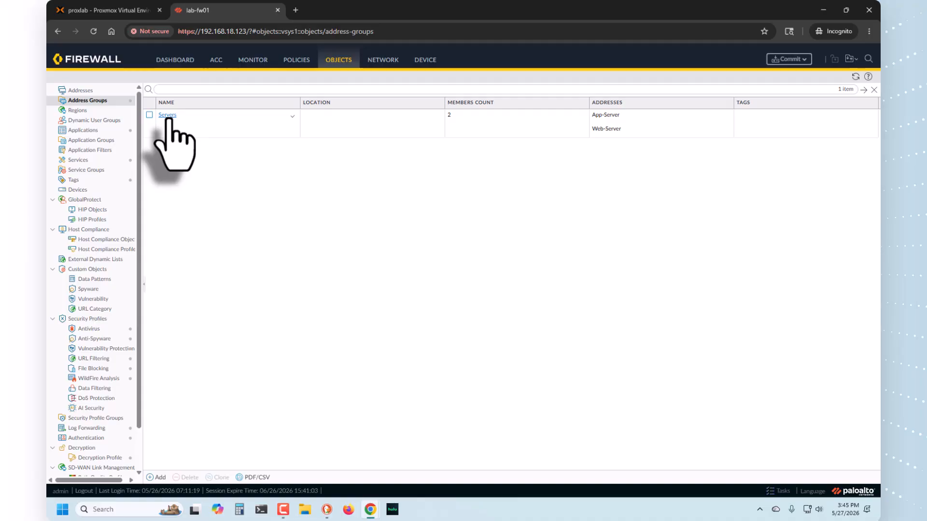
Examine the address types available for a new address object and close it without saving
{"action": "left_click", "coordinate": [80, 91]}
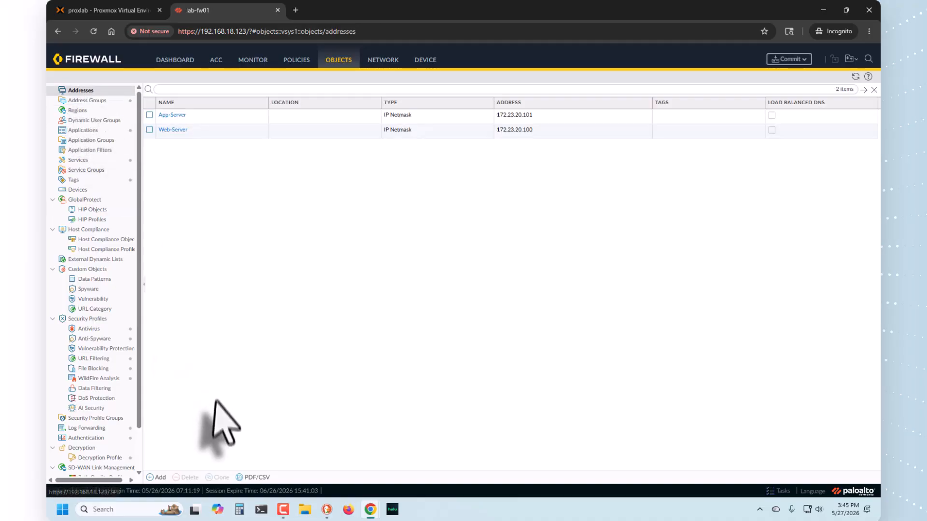
{"action": "left_click", "coordinate": [157, 477]}
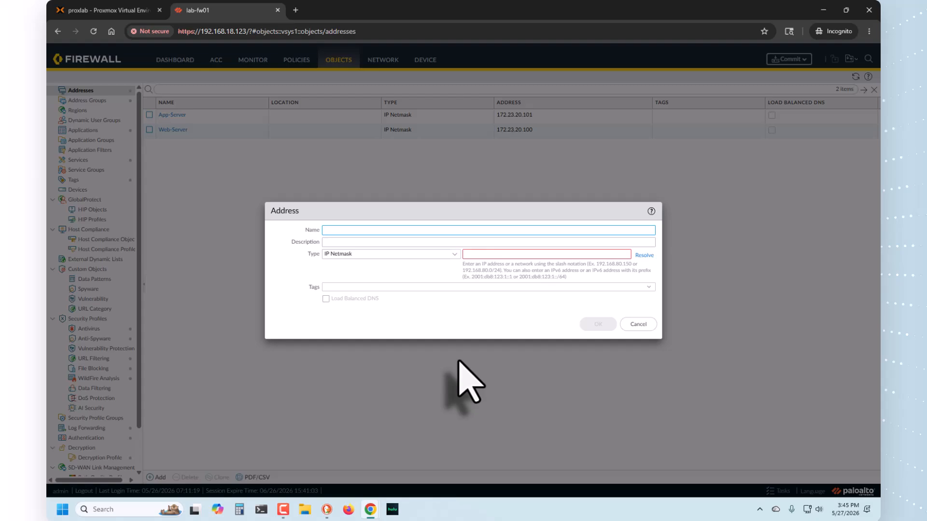
{"action": "left_click_drag", "start_coordinate": [428, 209], "coordinate": [401, 186]}
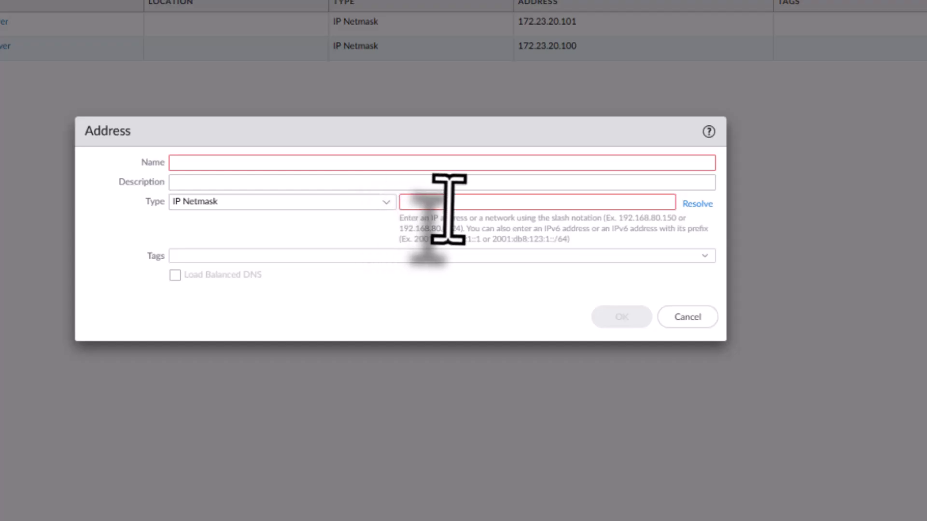
{"action": "left_click", "coordinate": [385, 204]}
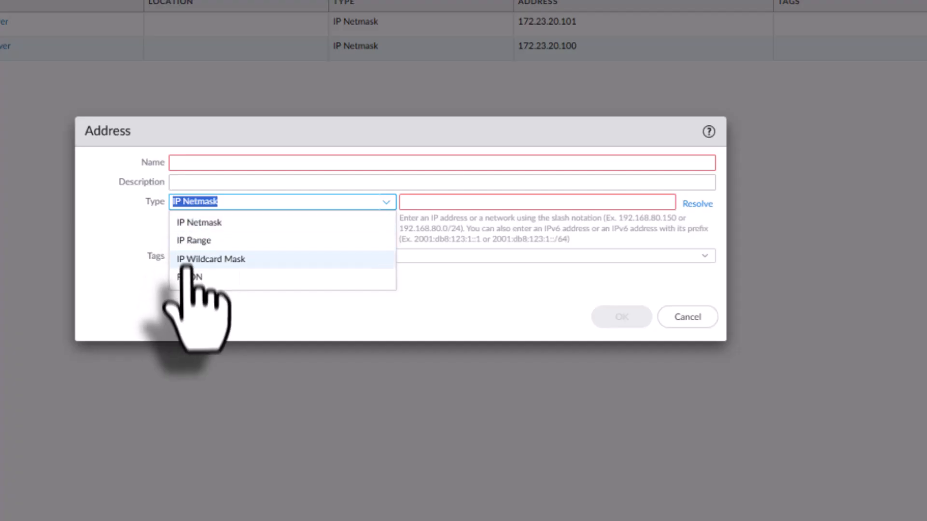
{"action": "left_click", "coordinate": [276, 334]}
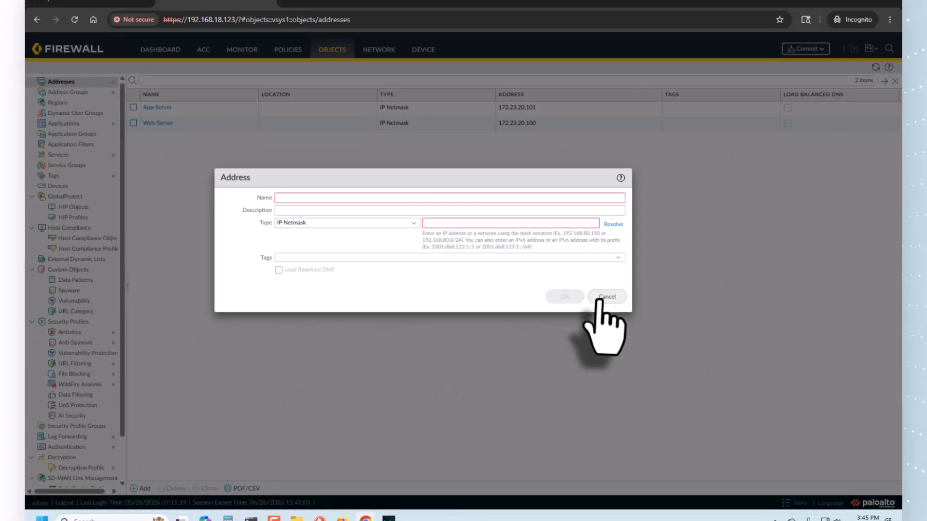
{"action": "left_click", "coordinate": [599, 298]}
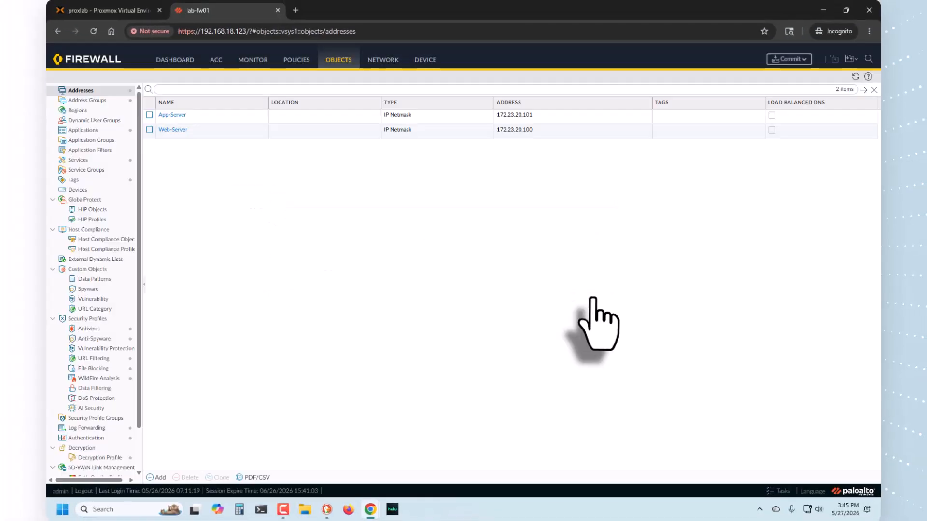
Start a new region object and choose US (United States) as its region
{"action": "left_click", "coordinate": [83, 111]}
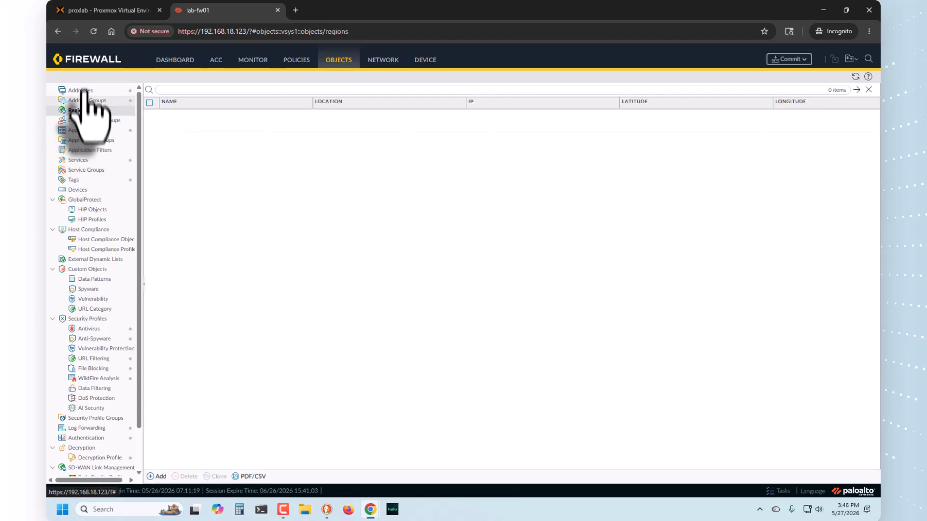
{"action": "left_click", "coordinate": [160, 477]}
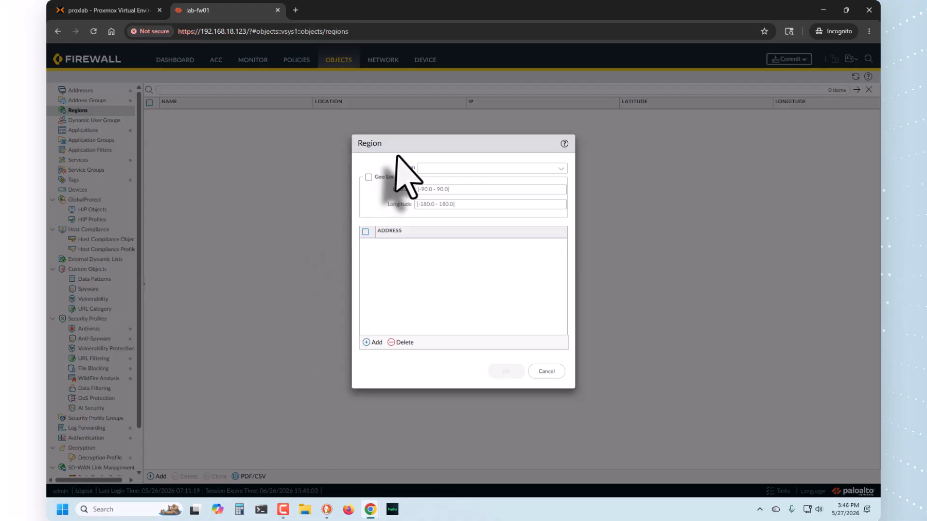
{"action": "left_click", "coordinate": [560, 169]}
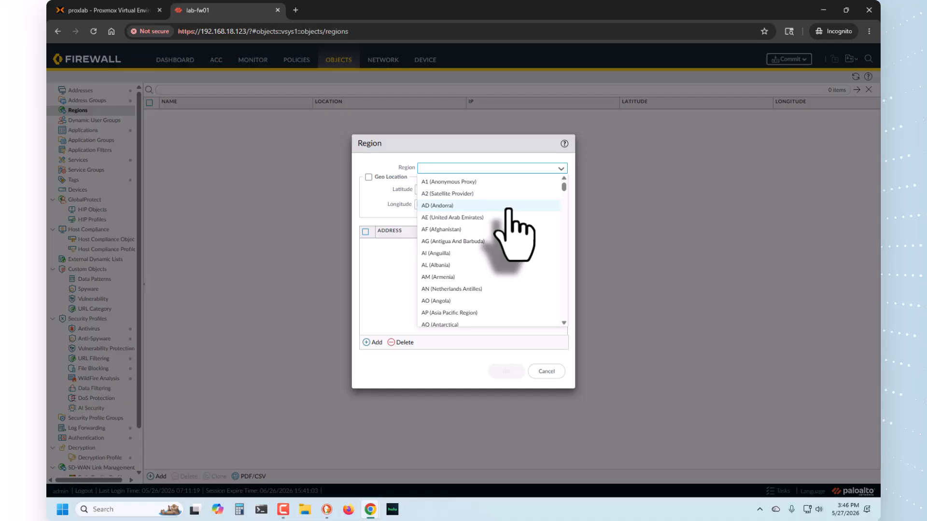
{"action": "scroll", "coordinate": [509, 210], "scroll_direction": "down", "scroll_amount": 20}
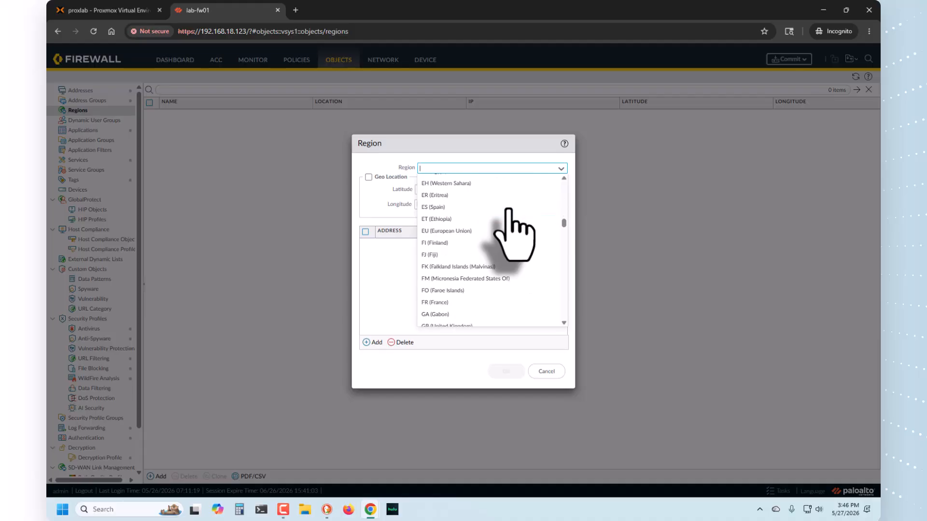
{"action": "scroll", "coordinate": [508, 210], "scroll_direction": "down", "scroll_amount": 20}
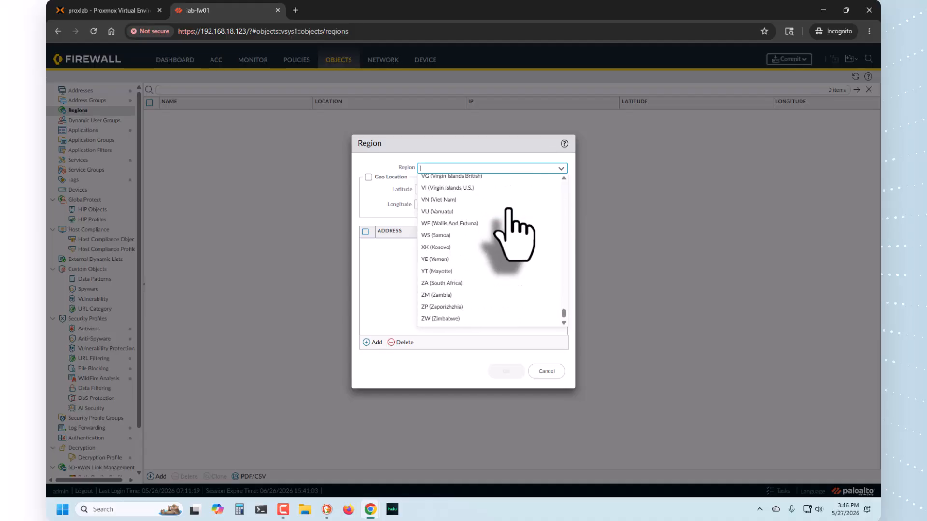
{"action": "scroll", "coordinate": [511, 227], "scroll_direction": "up", "scroll_amount": 3}
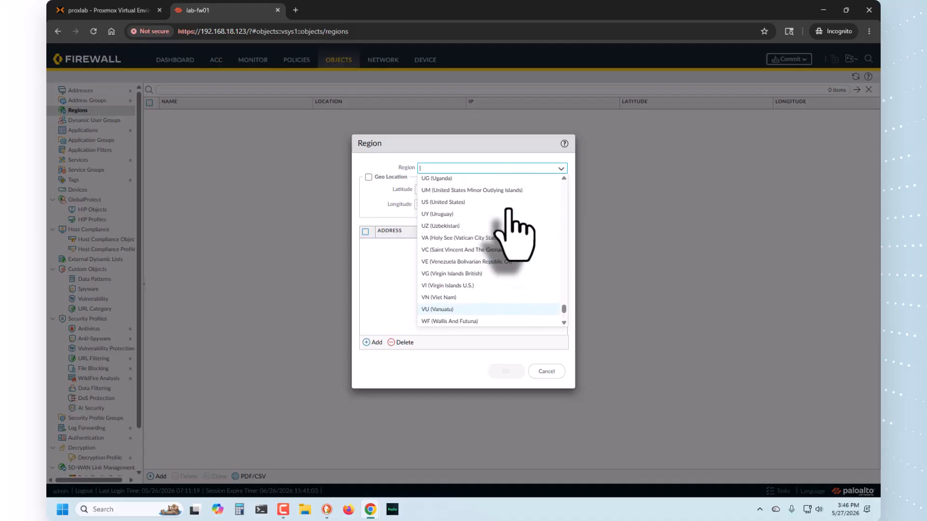
{"action": "left_click", "coordinate": [471, 205]}
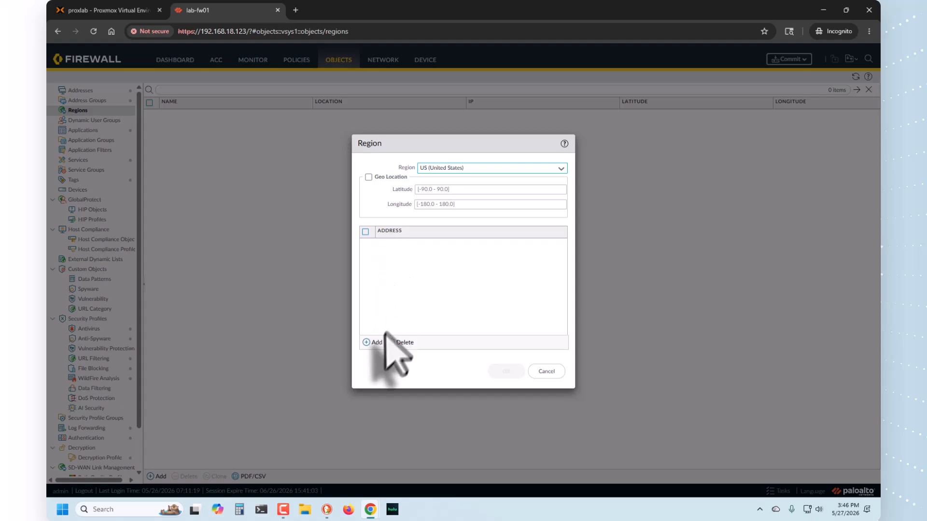
Try adding an address entry to the United States region and discard the region without saving
{"action": "left_click", "coordinate": [377, 344]}
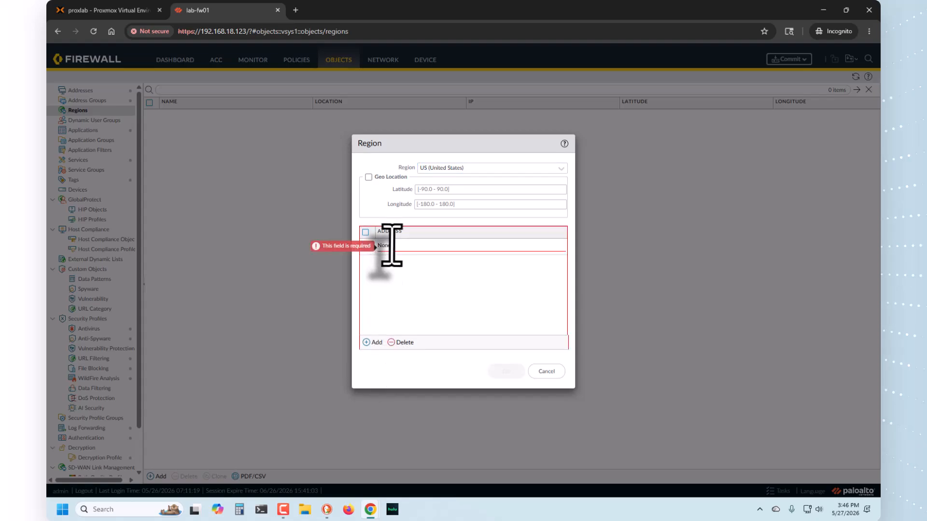
{"action": "left_click", "coordinate": [391, 246]}
{"action": "left_click", "coordinate": [392, 249]}
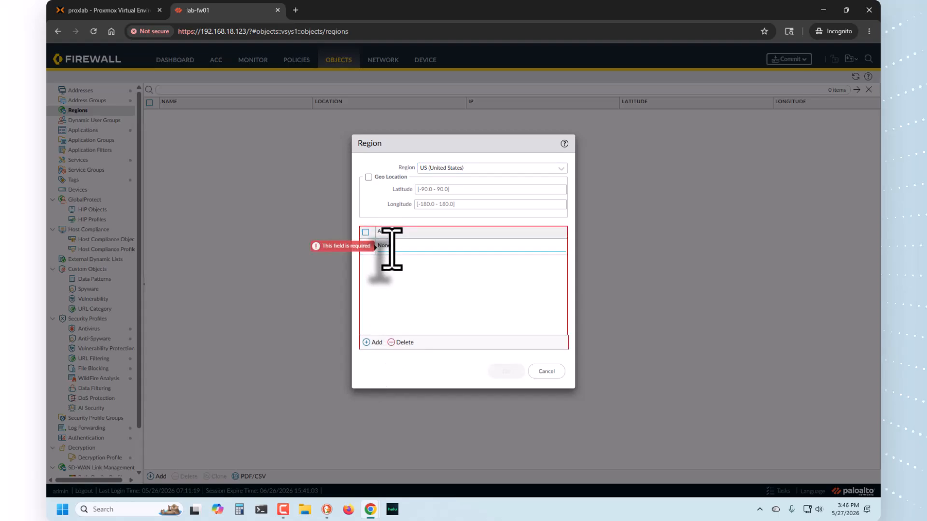
{"action": "left_click", "coordinate": [453, 315]}
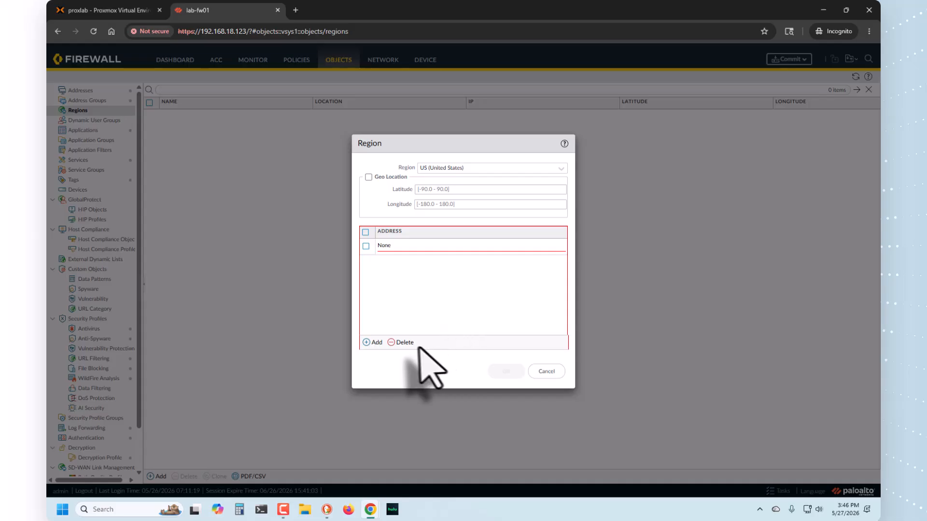
{"action": "left_click", "coordinate": [366, 247]}
{"action": "left_click", "coordinate": [401, 342]}
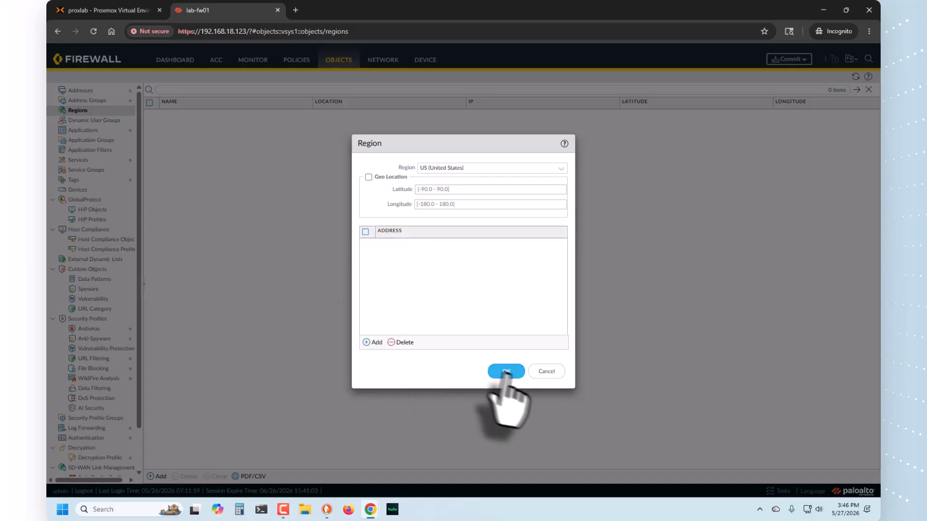
{"action": "left_click", "coordinate": [546, 372]}
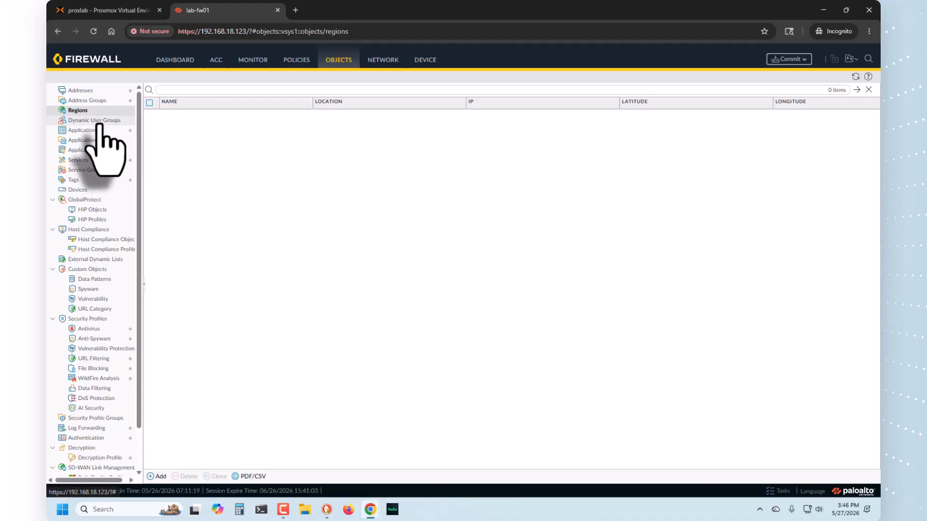
Start a new tag object and choose the inside zone as its name
{"action": "left_click", "coordinate": [91, 101]}
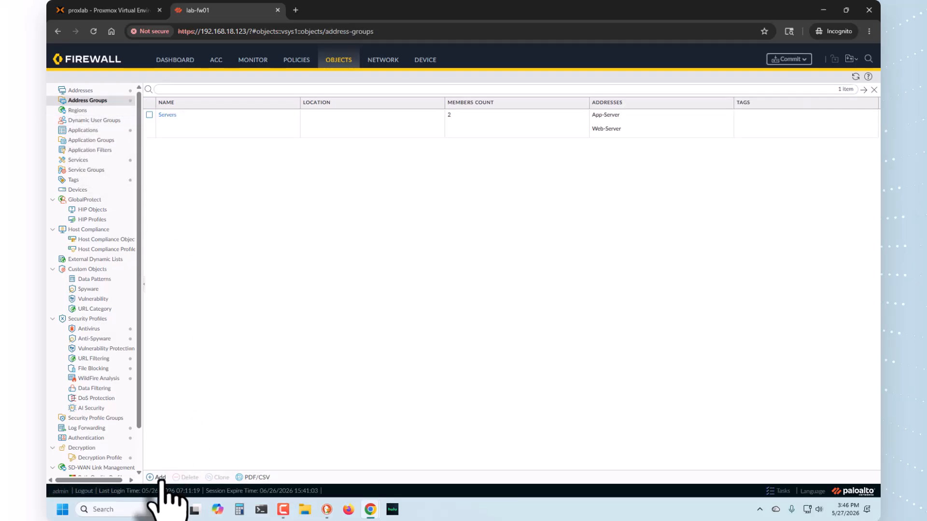
{"action": "left_click", "coordinate": [75, 181]}
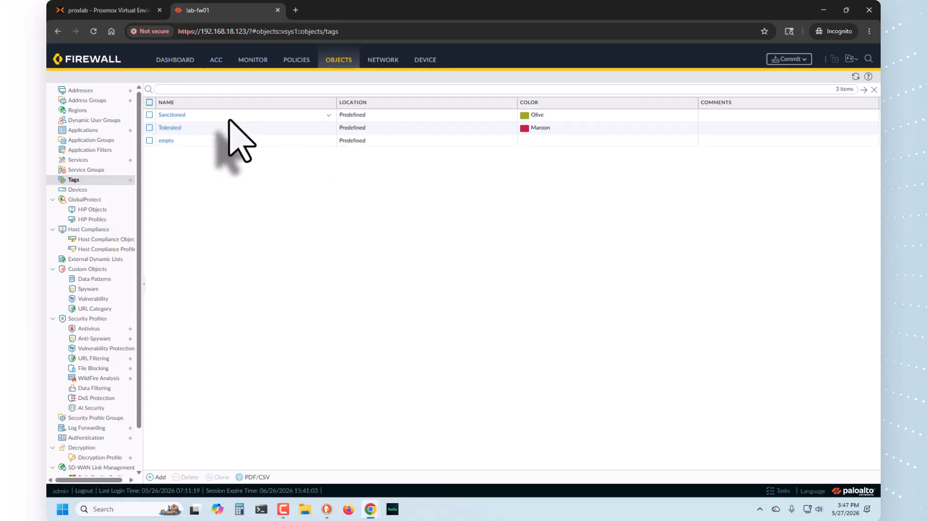
{"action": "left_click", "coordinate": [159, 477]}
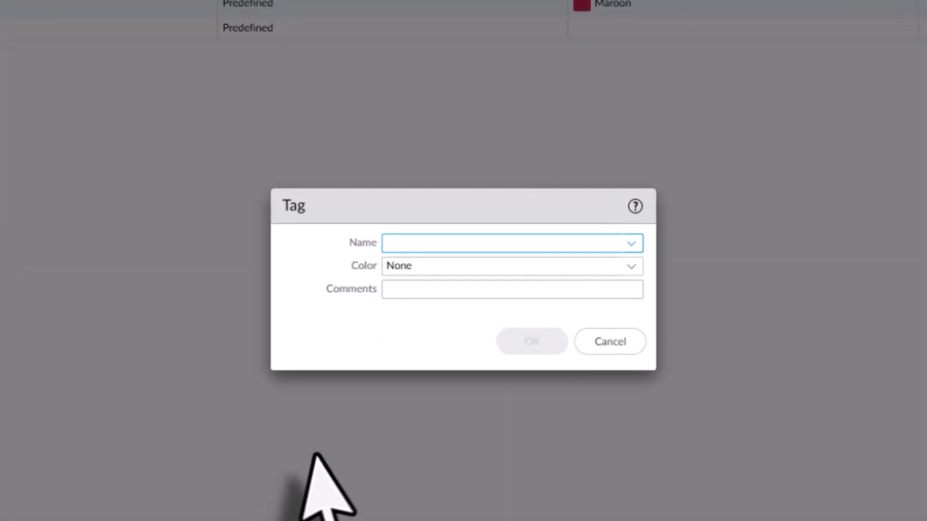
{"action": "left_click", "coordinate": [632, 244]}
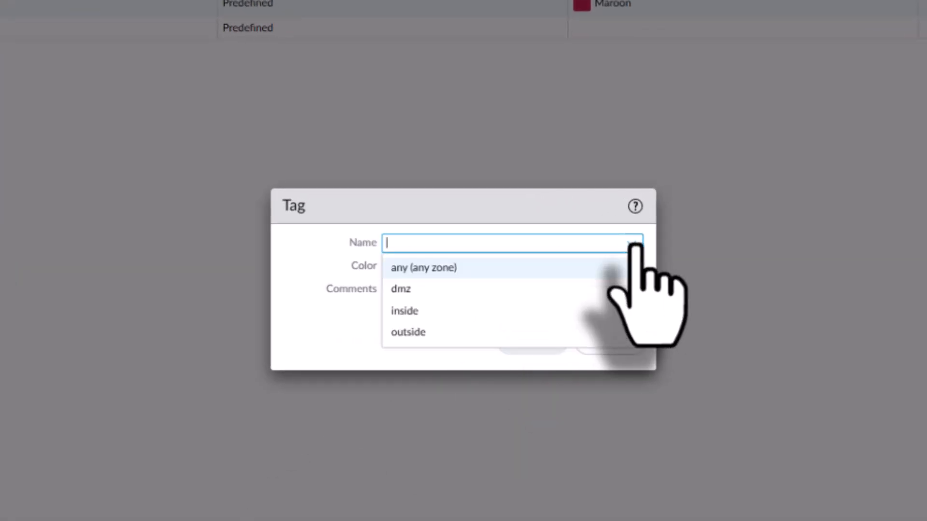
{"action": "left_click", "coordinate": [406, 311]}
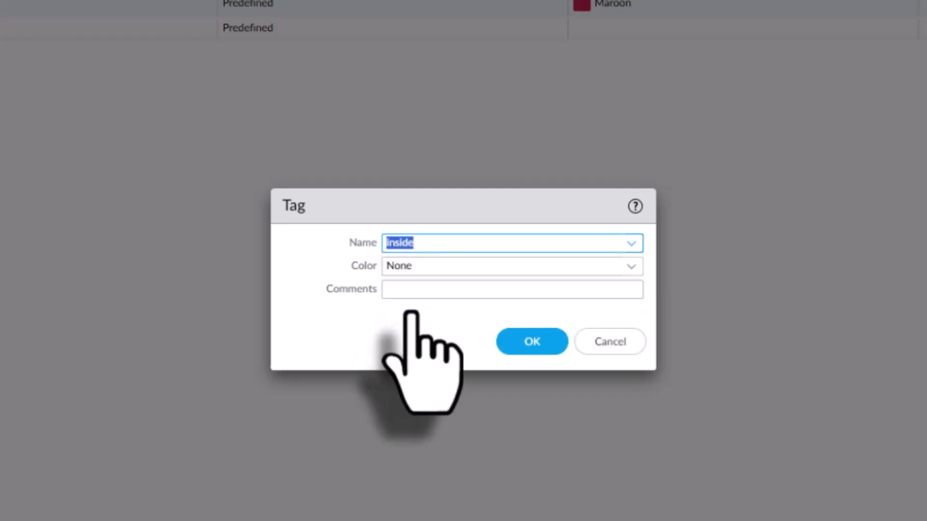
Set the inside tag's color to Green, enter the comment Inside and save the tag
{"action": "left_click", "coordinate": [635, 267]}
{"action": "scroll", "coordinate": [478, 492], "scroll_direction": "down", "scroll_amount": 3}
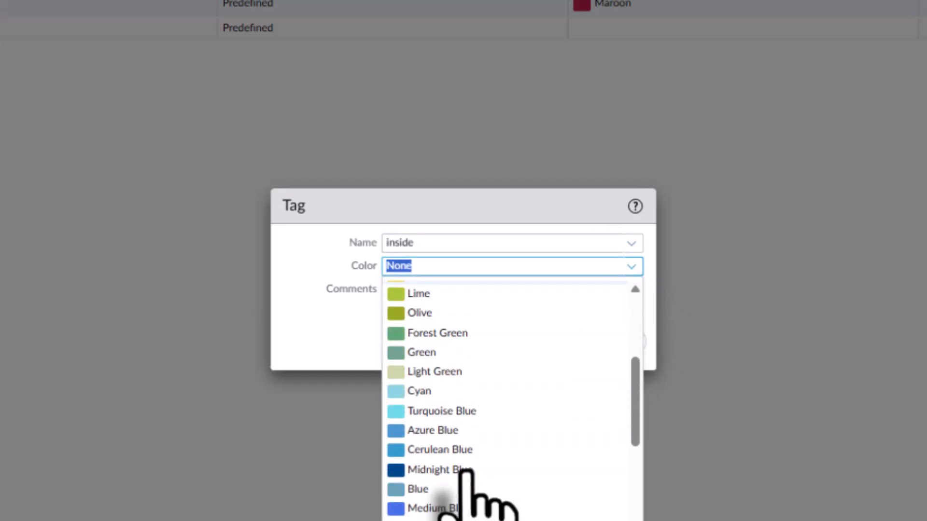
{"action": "scroll", "coordinate": [465, 476], "scroll_direction": "down", "scroll_amount": 6}
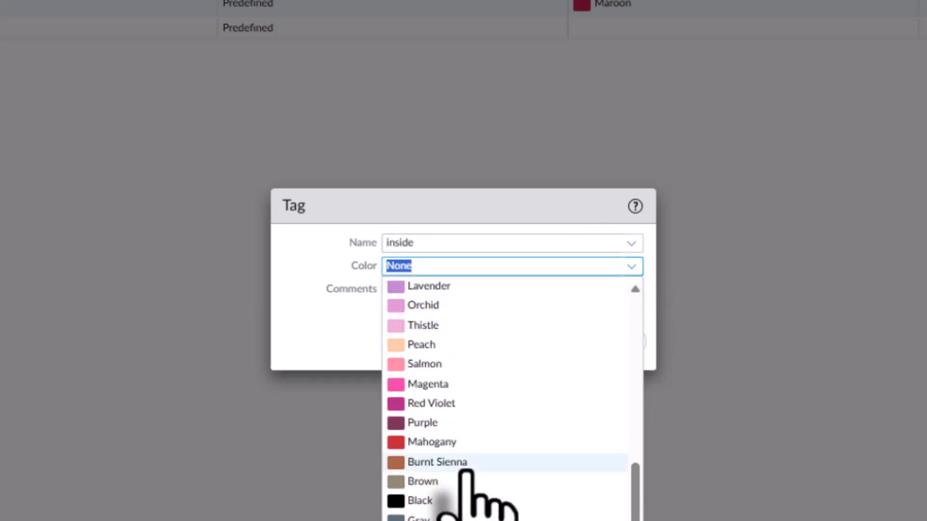
{"action": "scroll", "coordinate": [465, 475], "scroll_direction": "up", "scroll_amount": 5}
{"action": "scroll", "coordinate": [466, 474], "scroll_direction": "up", "scroll_amount": 4}
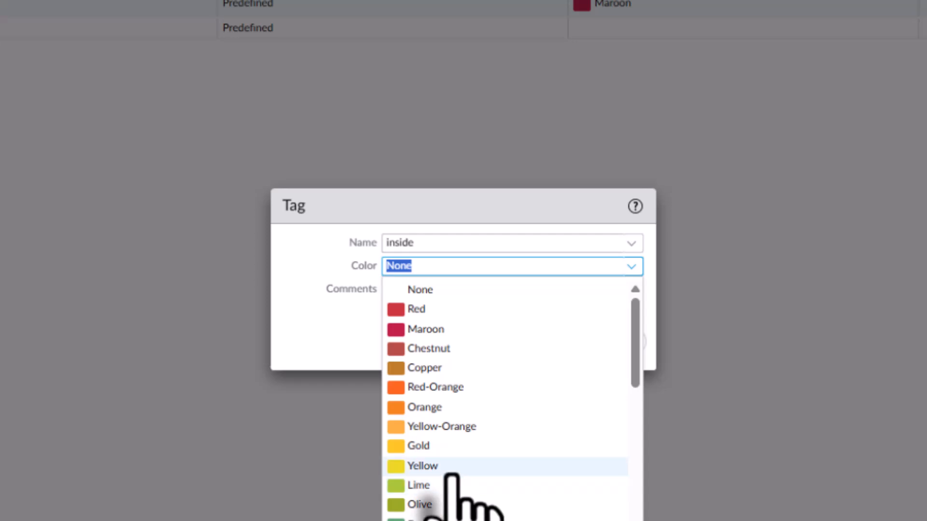
{"action": "scroll", "coordinate": [456, 477], "scroll_direction": "down", "scroll_amount": 2}
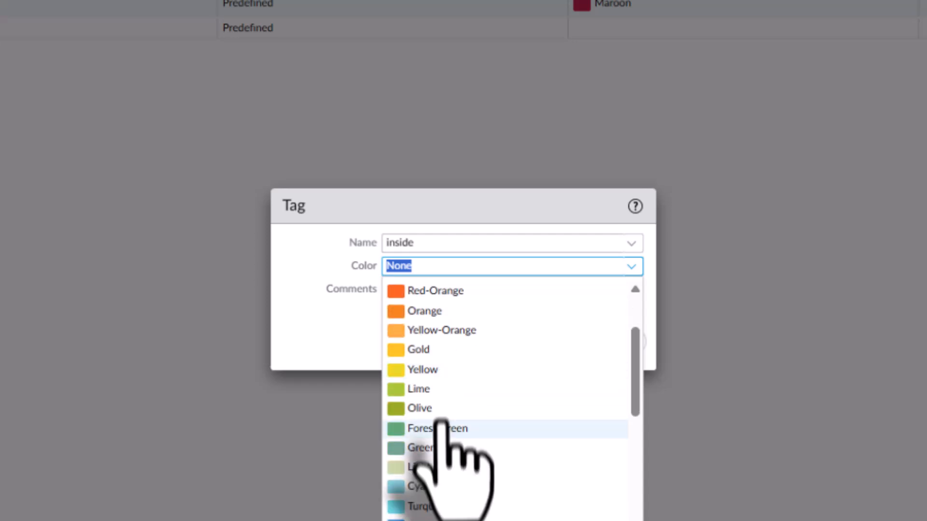
{"action": "left_click", "coordinate": [425, 449]}
{"action": "left_click", "coordinate": [448, 290]}
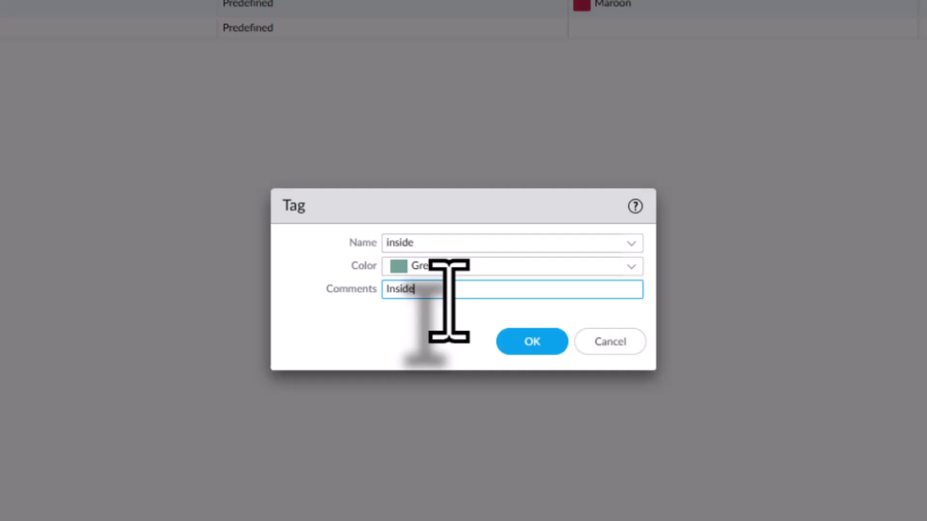
{"action": "left_click", "coordinate": [533, 342]}
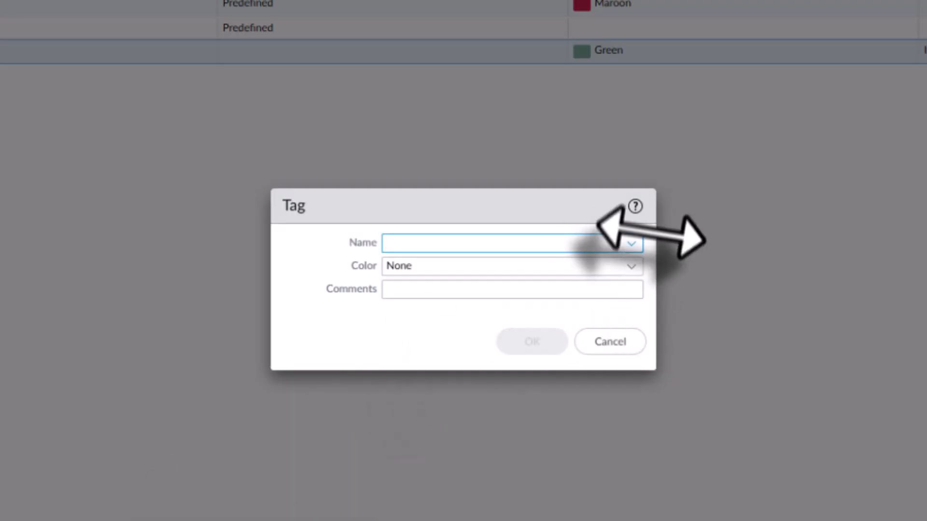
Create a tag for the outside zone with the color Red and the comment Outside
{"action": "left_click", "coordinate": [629, 246]}
{"action": "left_click", "coordinate": [415, 332]}
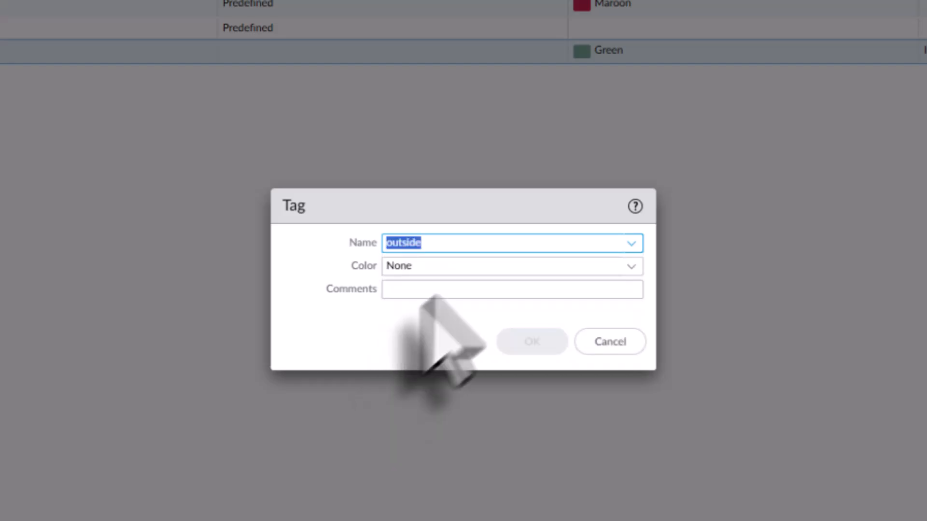
{"action": "left_click", "coordinate": [636, 267]}
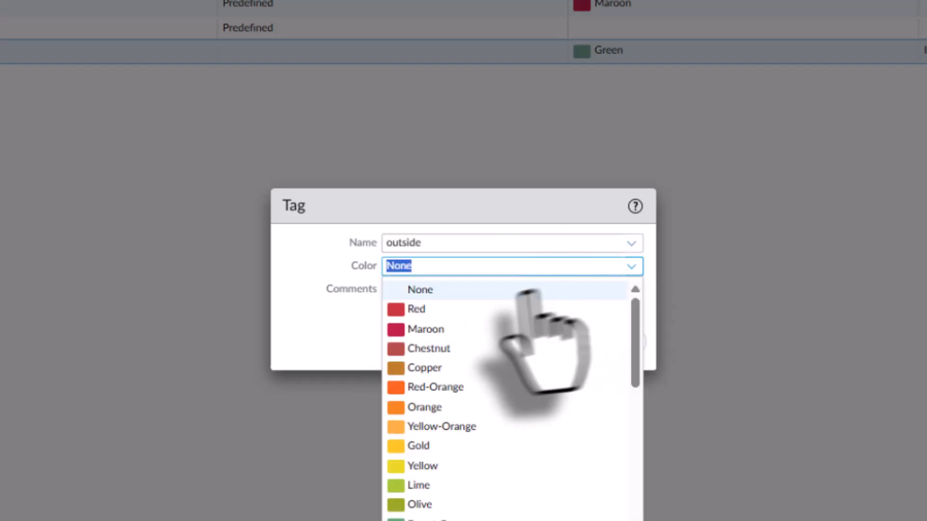
{"action": "left_click", "coordinate": [442, 309]}
{"action": "left_click", "coordinate": [438, 290]}
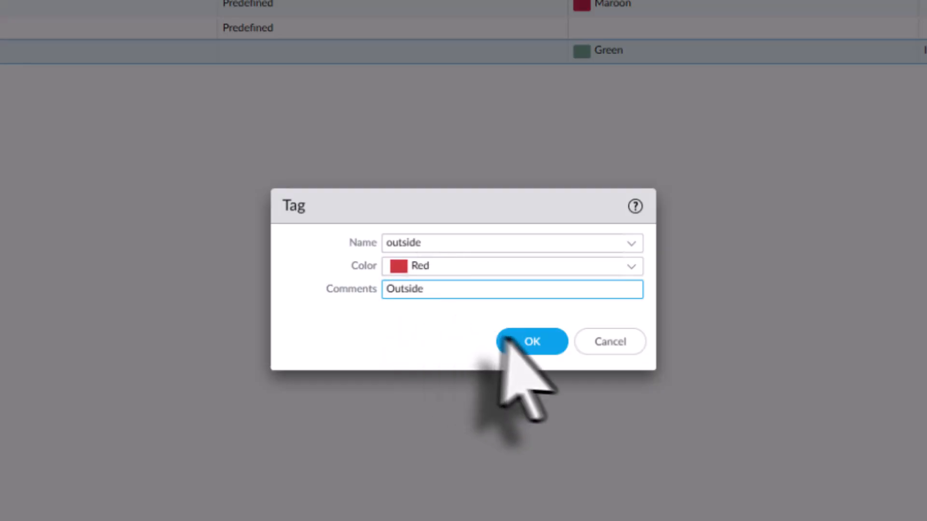
{"action": "left_click", "coordinate": [540, 347]}
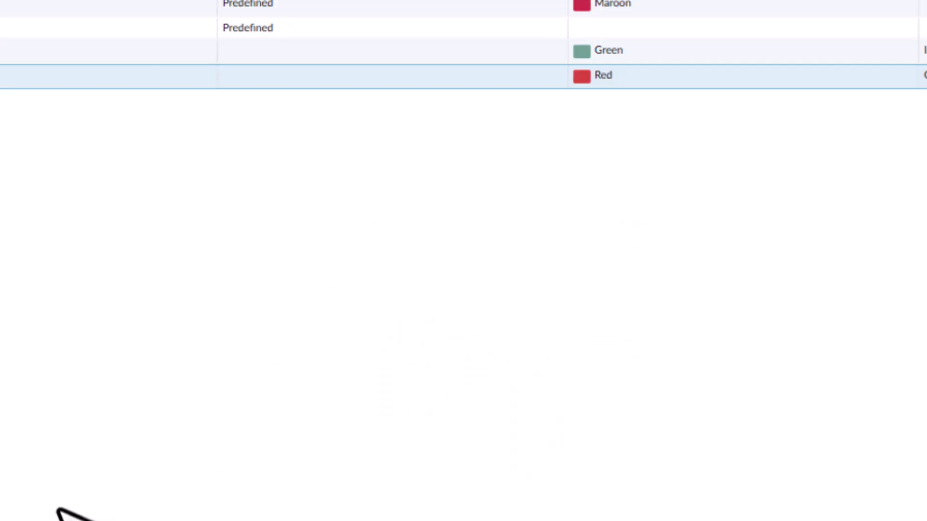
Create a tag named Servers with the color Yellow and the comment Servers
{"action": "left_click", "coordinate": [123, 520]}
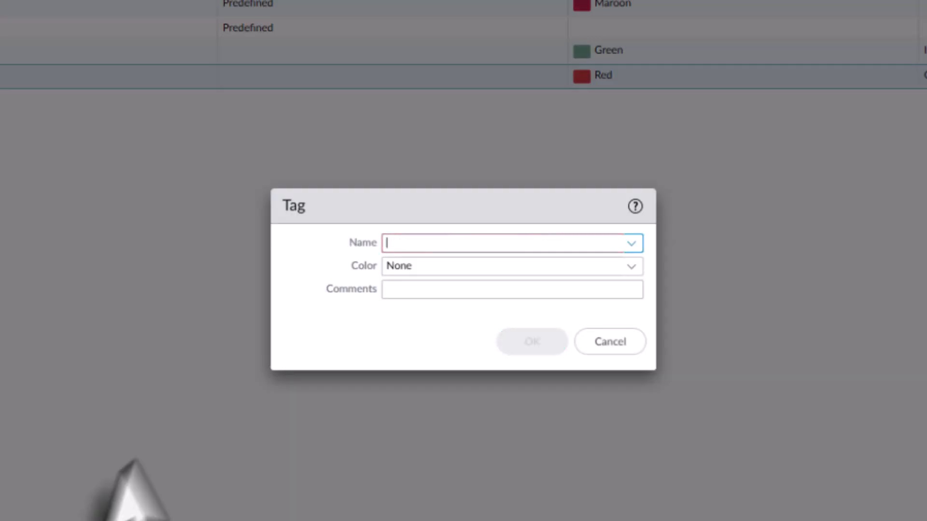
{"action": "type", "text": "Servers"}
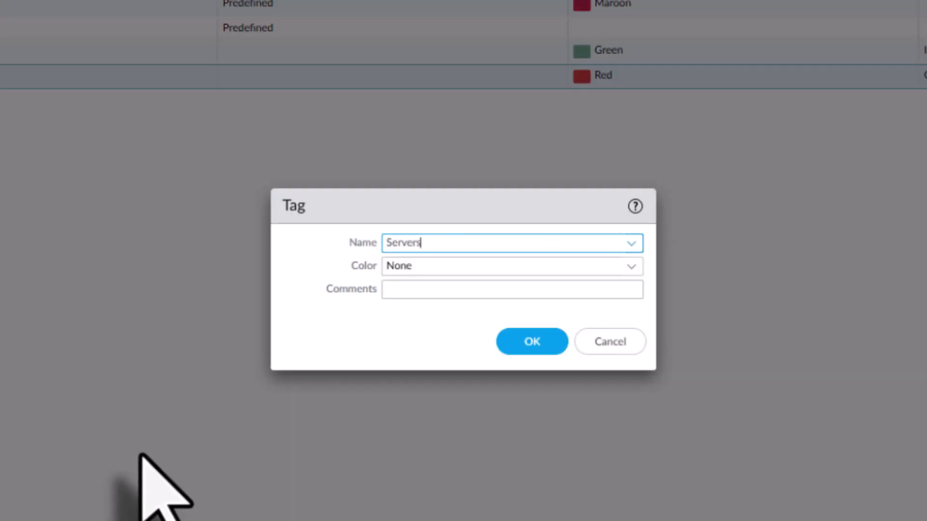
{"action": "left_click", "coordinate": [627, 266]}
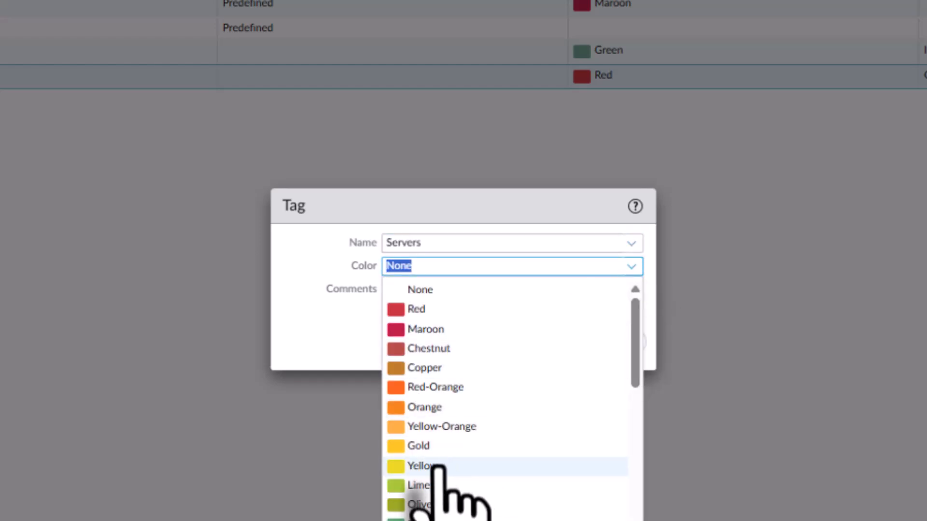
{"action": "left_click", "coordinate": [429, 467]}
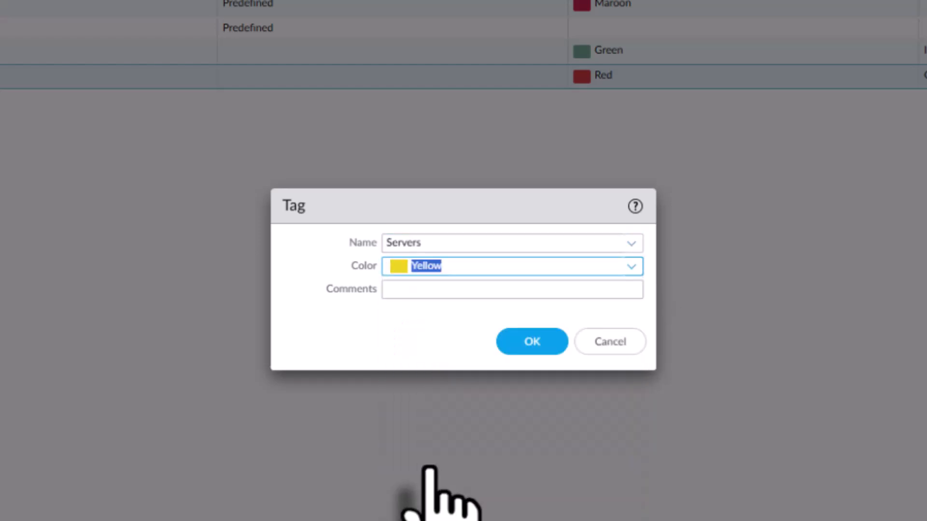
{"action": "left_click", "coordinate": [470, 294]}
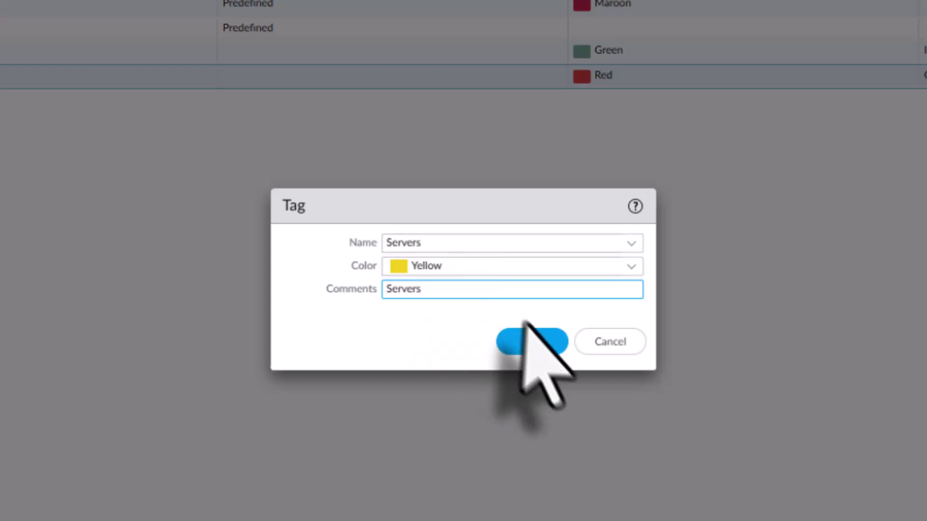
{"action": "left_click", "coordinate": [532, 341]}
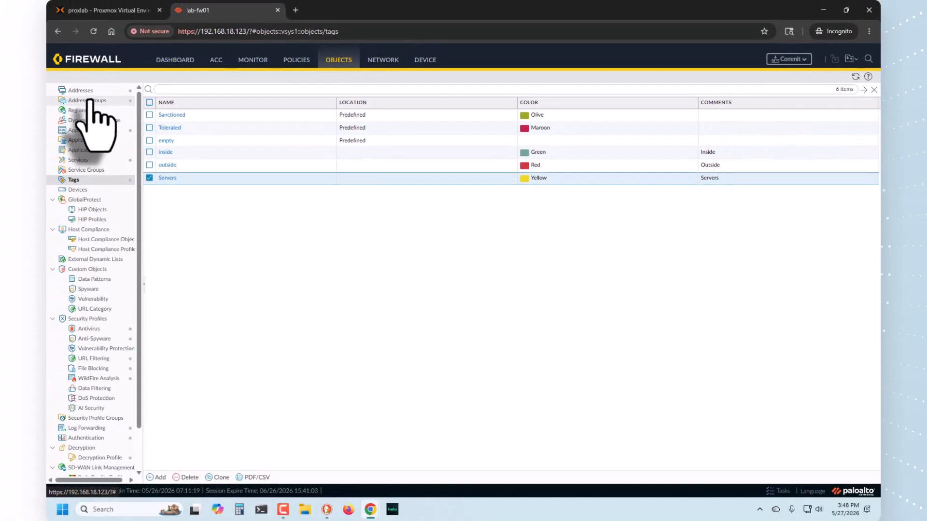
Try assigning the Servers tag to the Servers address group and close the group without saving
{"action": "left_click", "coordinate": [92, 100]}
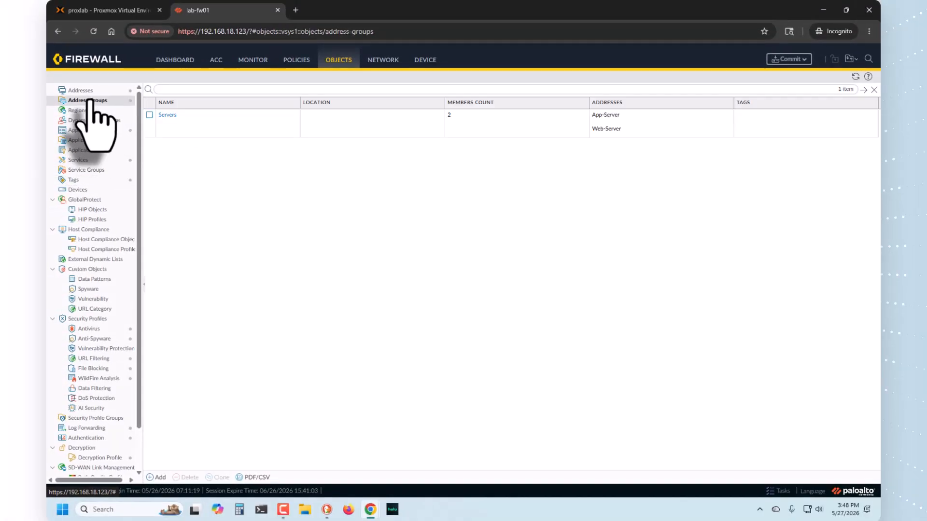
{"action": "left_click", "coordinate": [167, 115]}
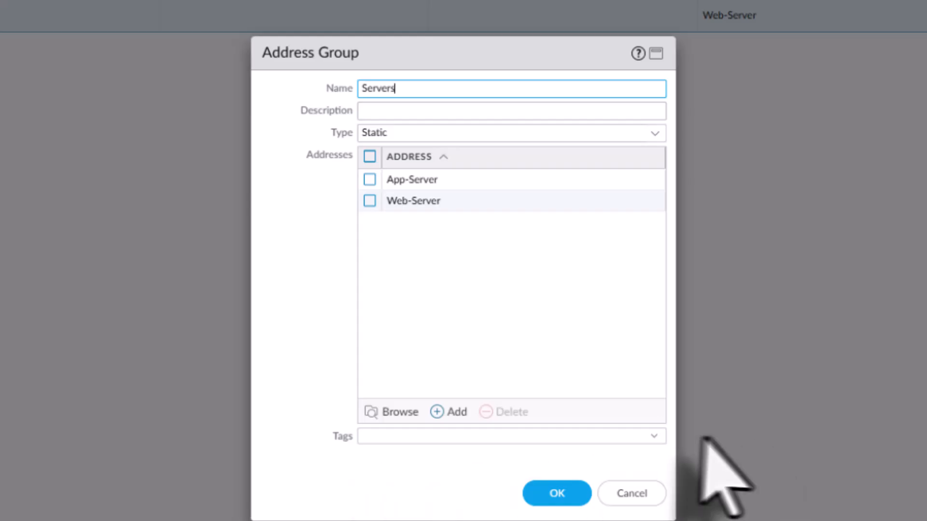
{"action": "left_click", "coordinate": [654, 436]}
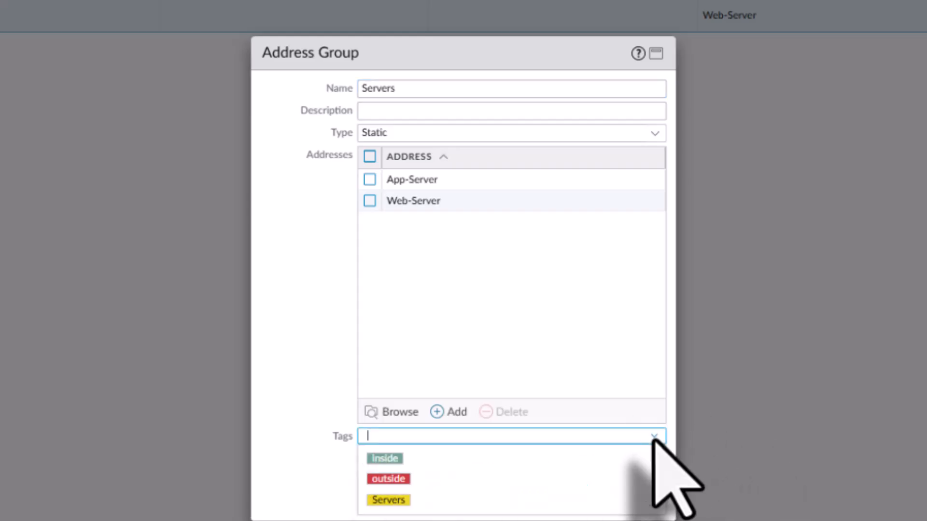
{"action": "left_click", "coordinate": [389, 500]}
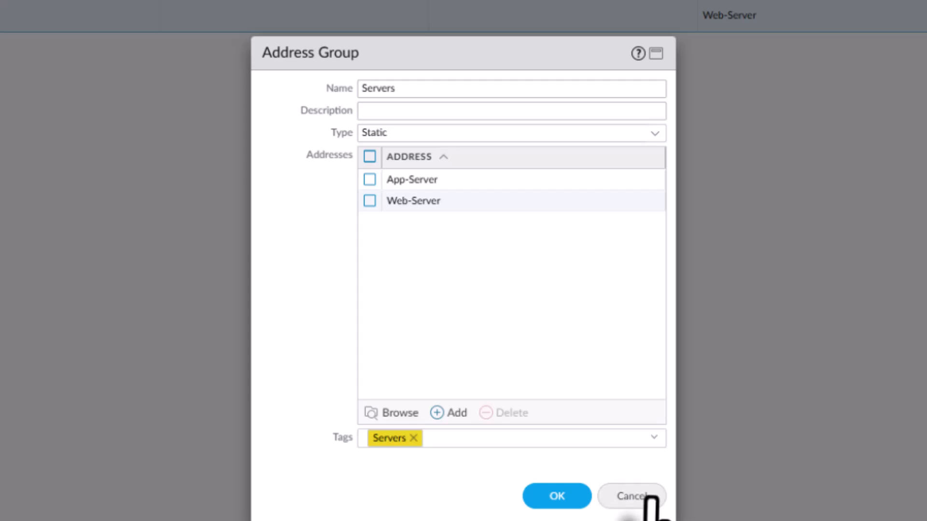
{"action": "left_click", "coordinate": [650, 500]}
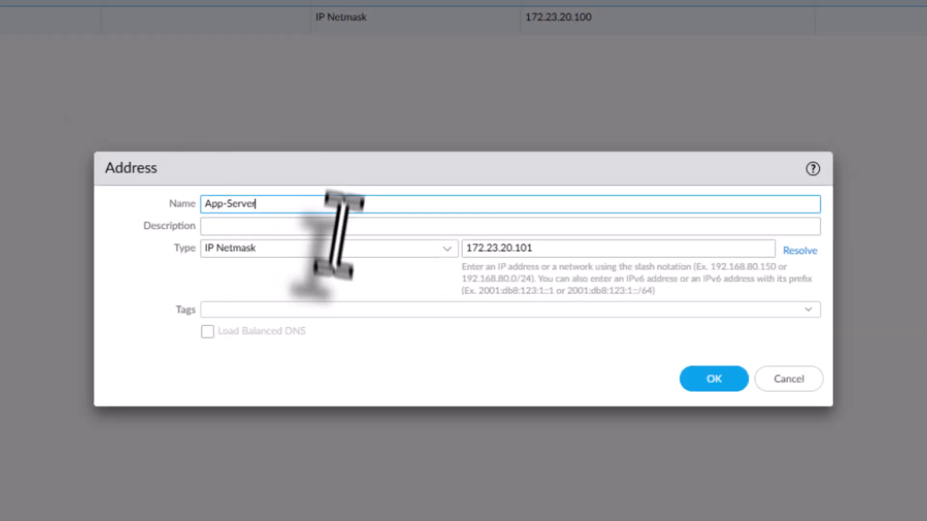
Assign the Servers tag to the App-Server address object and save it
{"action": "left_click", "coordinate": [807, 311]}
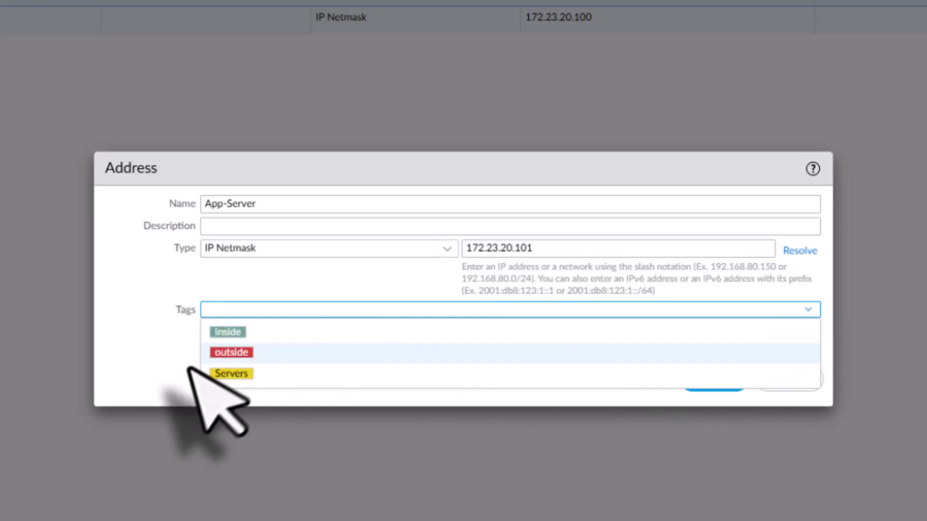
{"action": "left_click", "coordinate": [214, 377]}
{"action": "left_click", "coordinate": [464, 391]}
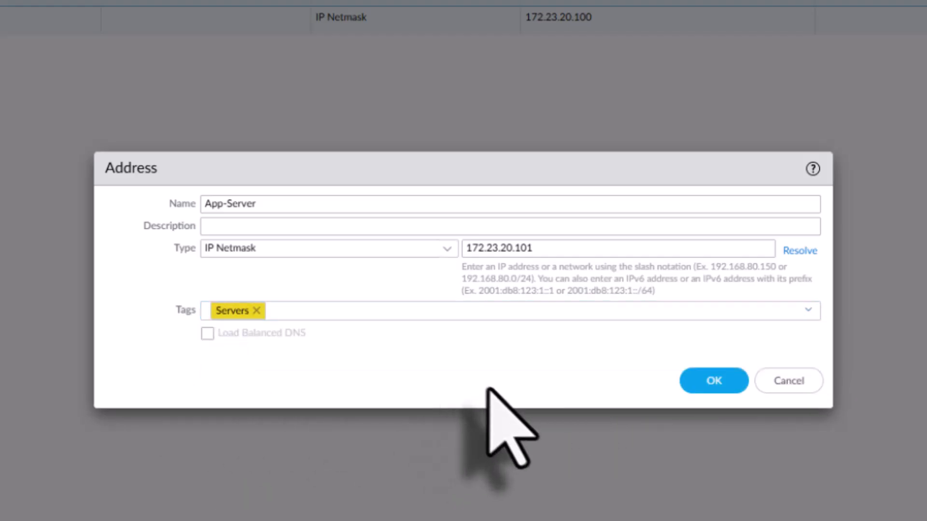
{"action": "left_click", "coordinate": [718, 384]}
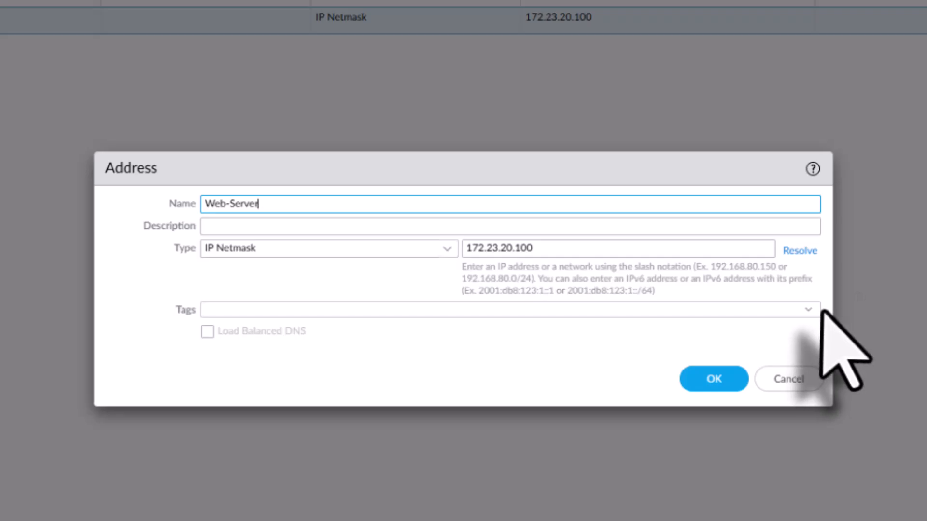
Assign the Servers tag to the Web-Server address object and save it
{"action": "left_click", "coordinate": [808, 310]}
{"action": "left_click", "coordinate": [270, 375]}
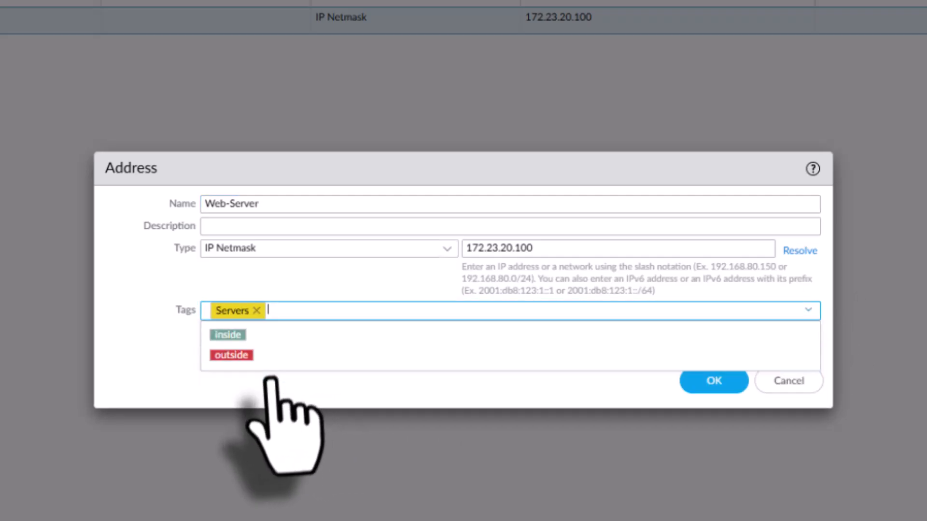
{"action": "left_click", "coordinate": [685, 383]}
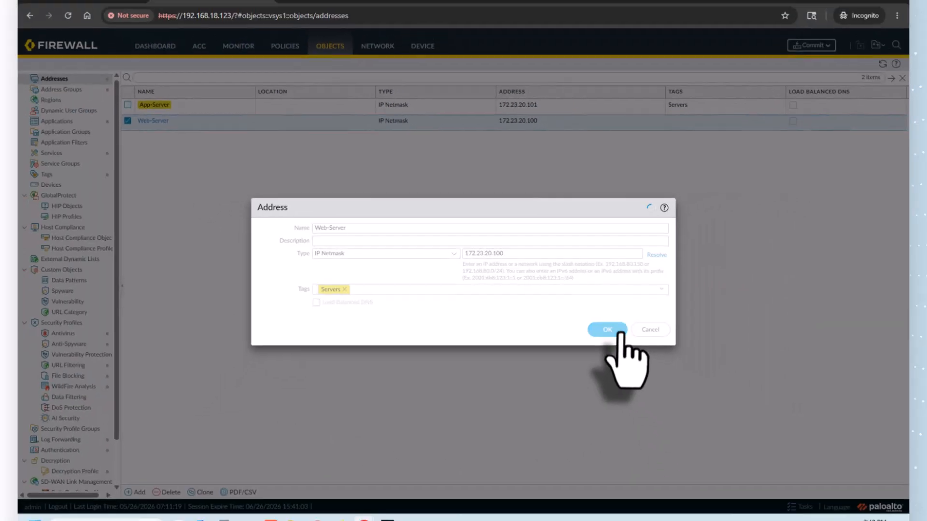
{"action": "left_click", "coordinate": [686, 384]}
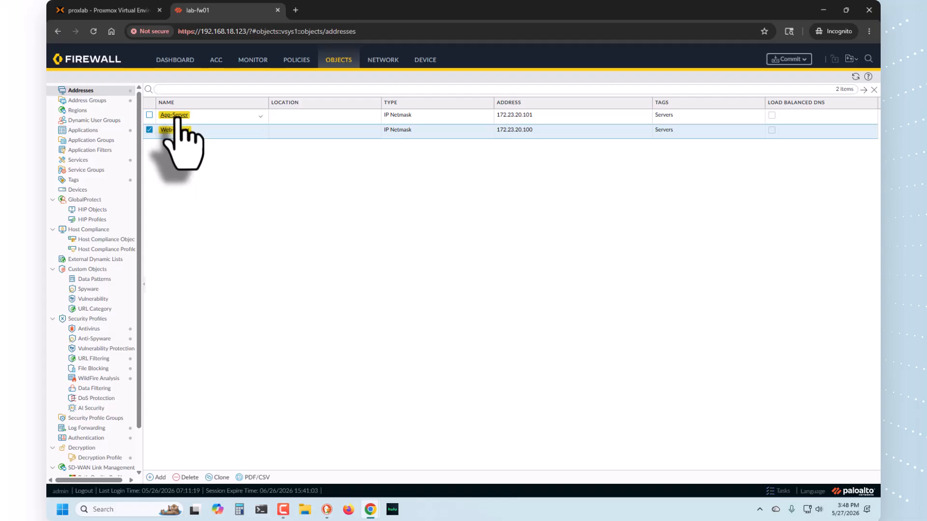
Create a tag named Quarentine with the color Medium Violet
{"action": "left_click", "coordinate": [99, 101]}
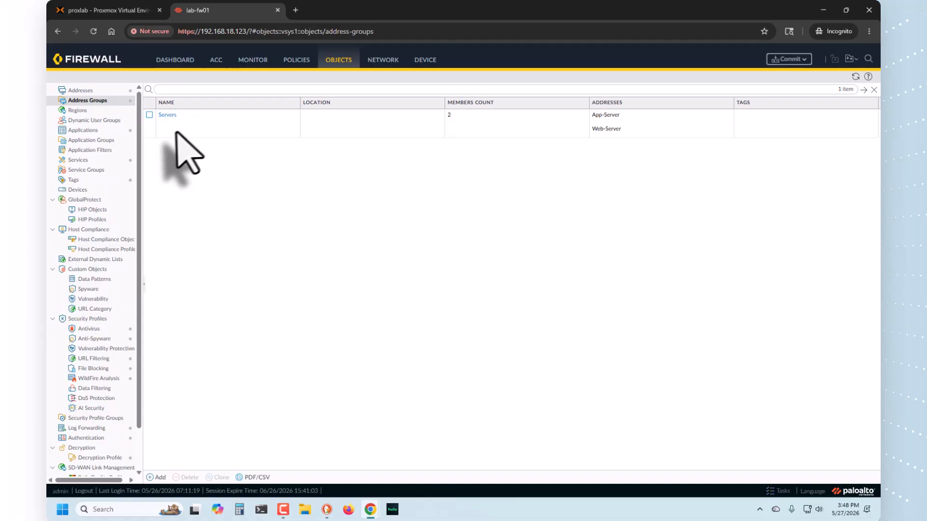
{"action": "left_click", "coordinate": [73, 180]}
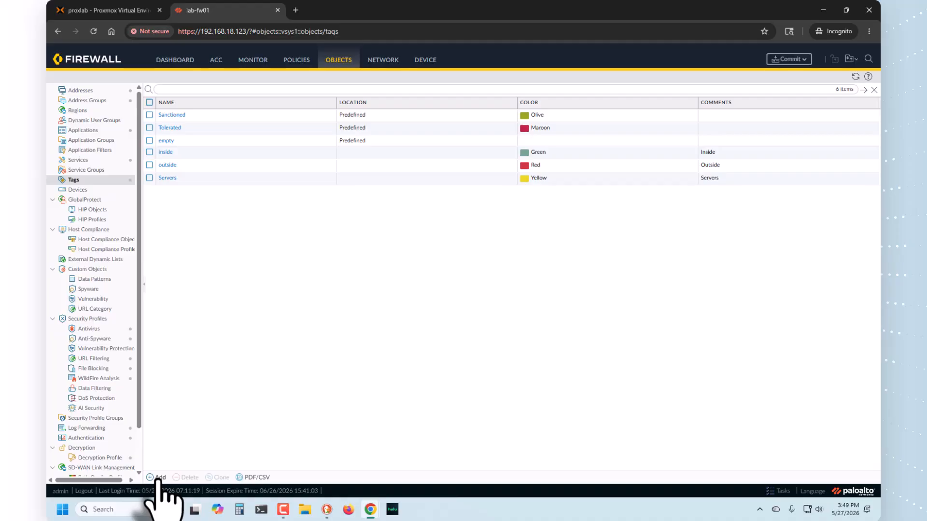
{"action": "left_click", "coordinate": [158, 478]}
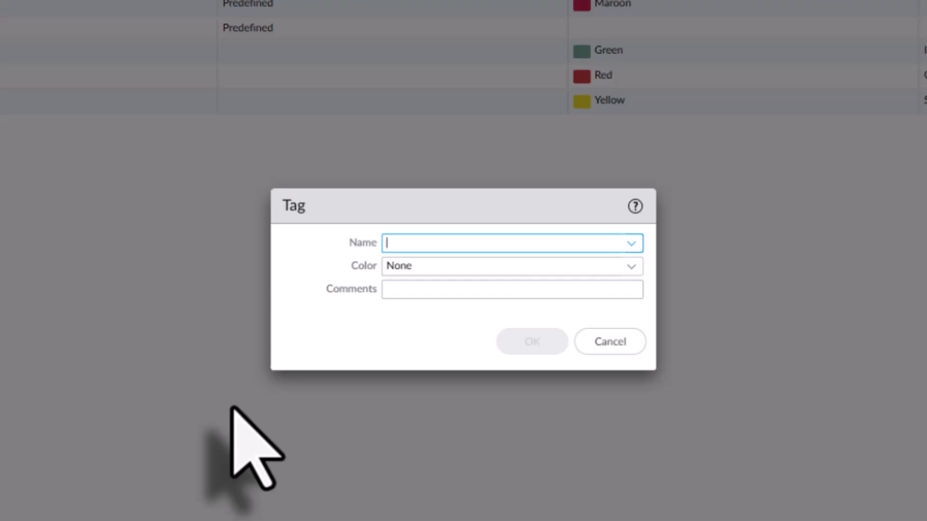
{"action": "type", "text": "Quarentine"}
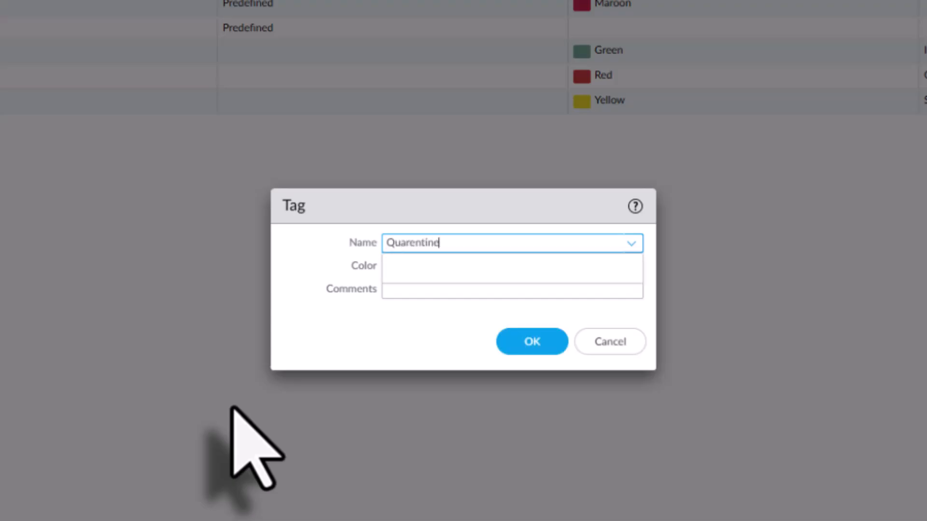
{"action": "left_click", "coordinate": [405, 326]}
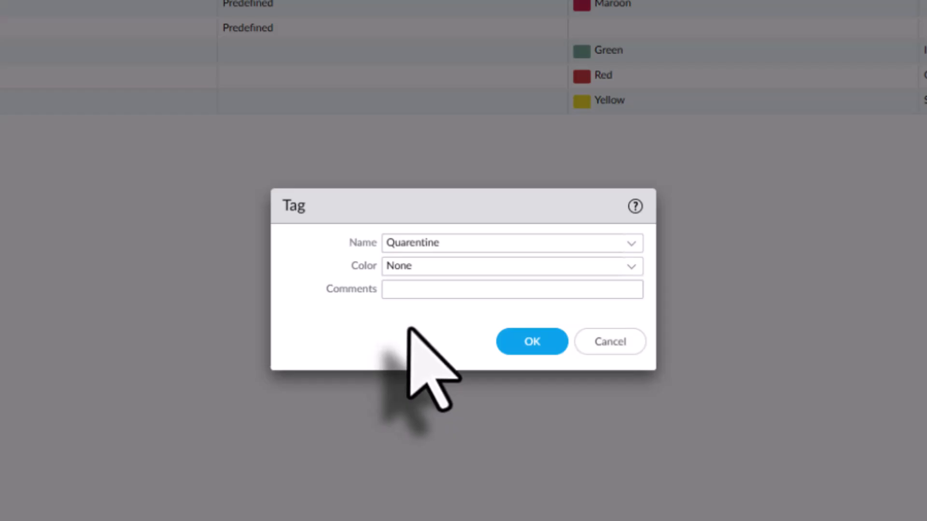
{"action": "left_click", "coordinate": [630, 268]}
{"action": "scroll", "coordinate": [439, 449], "scroll_direction": "down", "scroll_amount": 5}
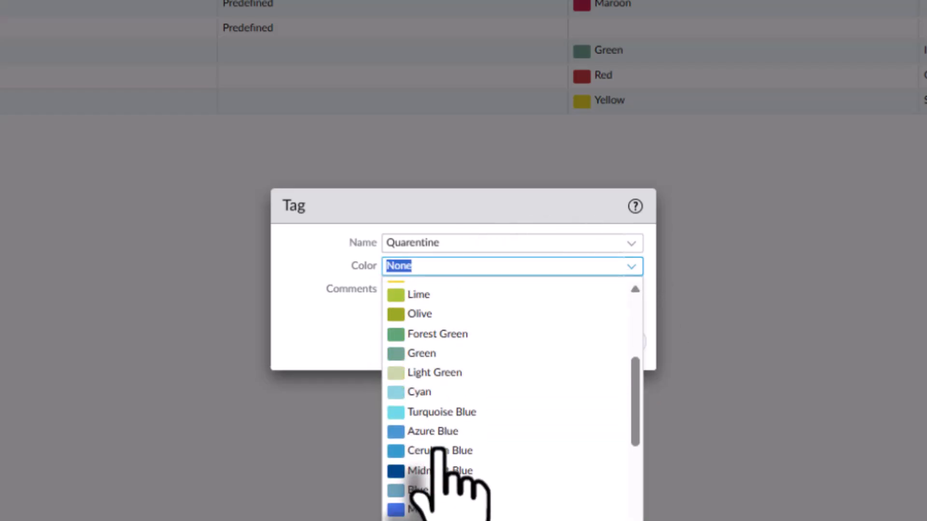
{"action": "scroll", "coordinate": [450, 446], "scroll_direction": "down", "scroll_amount": 3}
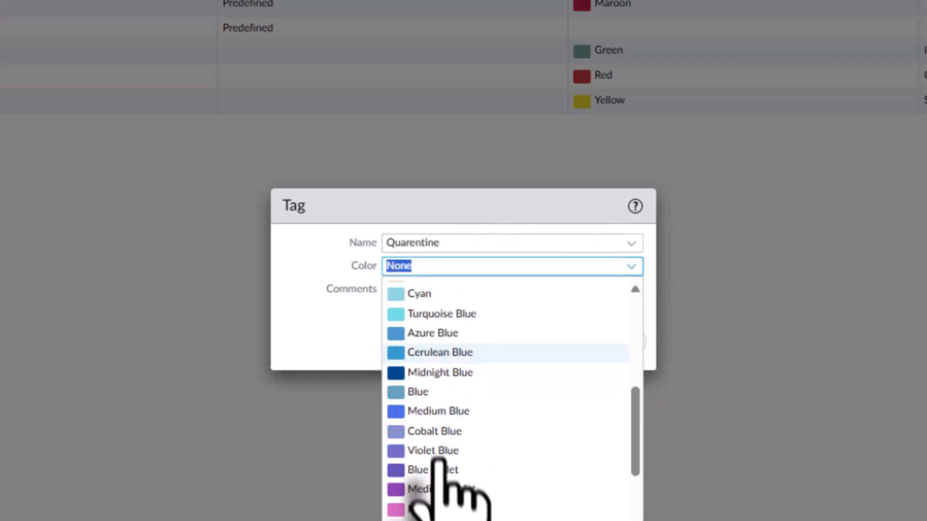
{"action": "left_click", "coordinate": [440, 491]}
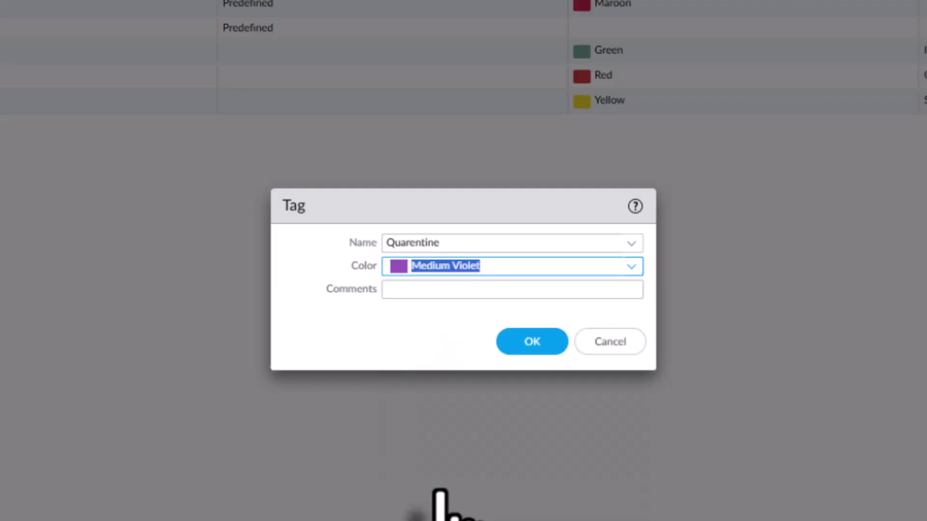
{"action": "left_click", "coordinate": [543, 342]}
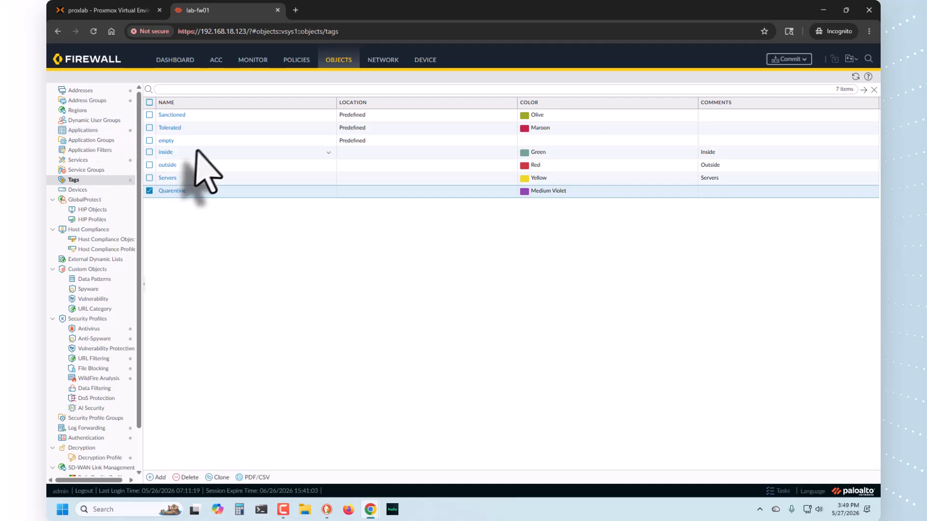
Create a Dynamic address group named Quarentine that uses the Quarentine tag as its match criterion
{"action": "left_click", "coordinate": [87, 100]}
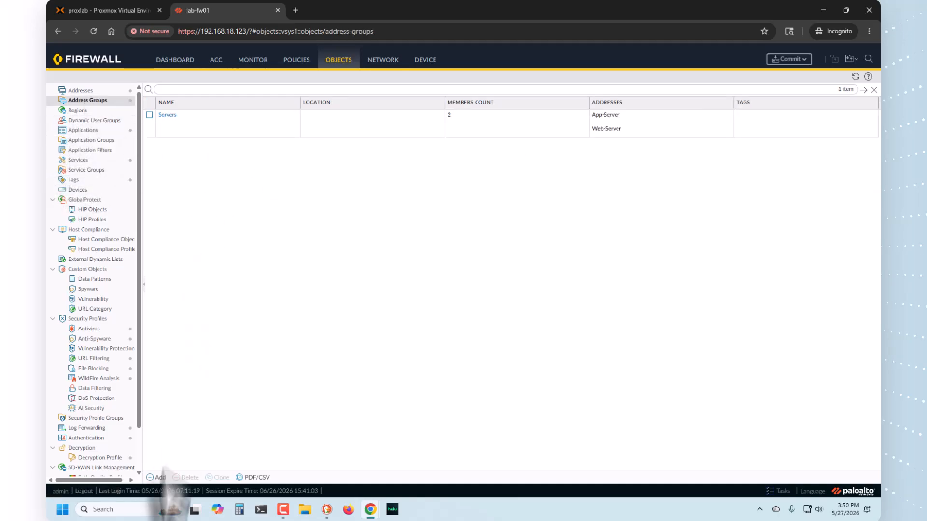
{"action": "left_click", "coordinate": [157, 478]}
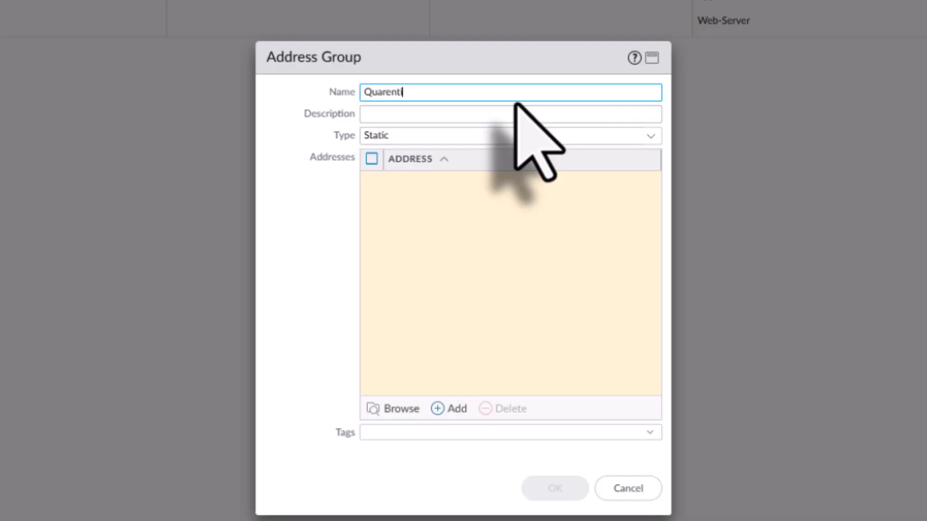
{"action": "left_click", "coordinate": [650, 137]}
{"action": "left_click", "coordinate": [400, 179]}
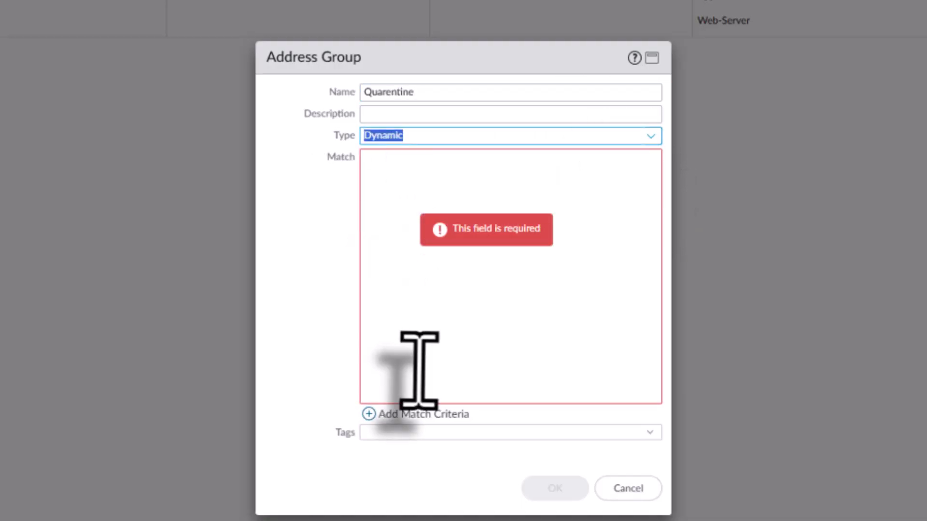
{"action": "left_click", "coordinate": [416, 414]}
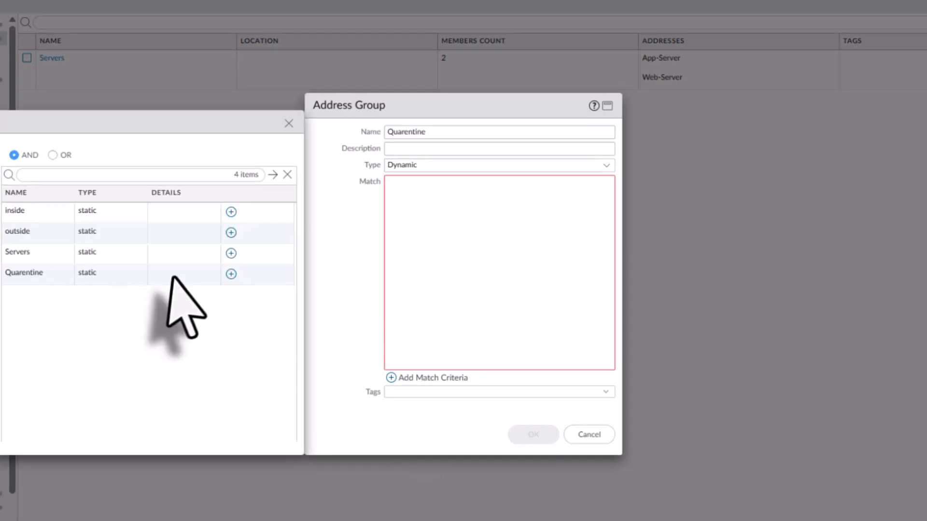
{"action": "left_click", "coordinate": [231, 274]}
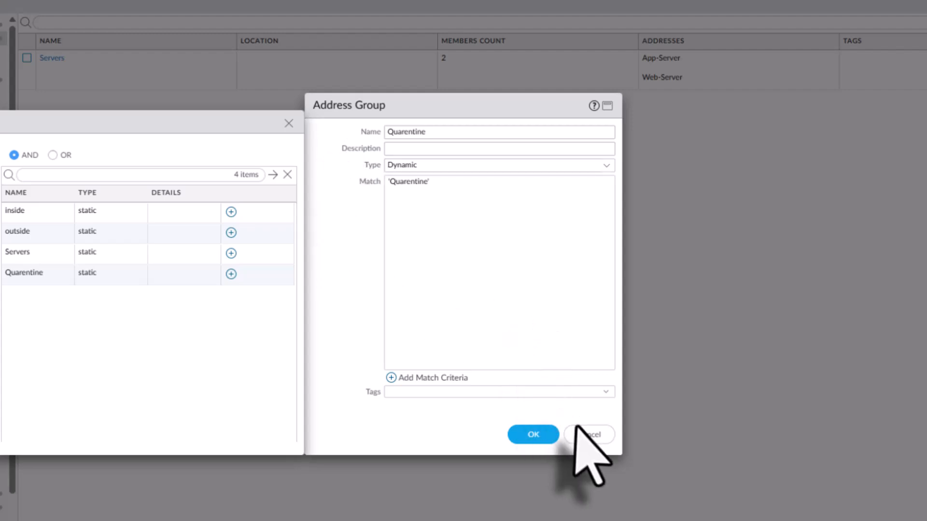
{"action": "left_click", "coordinate": [533, 436]}
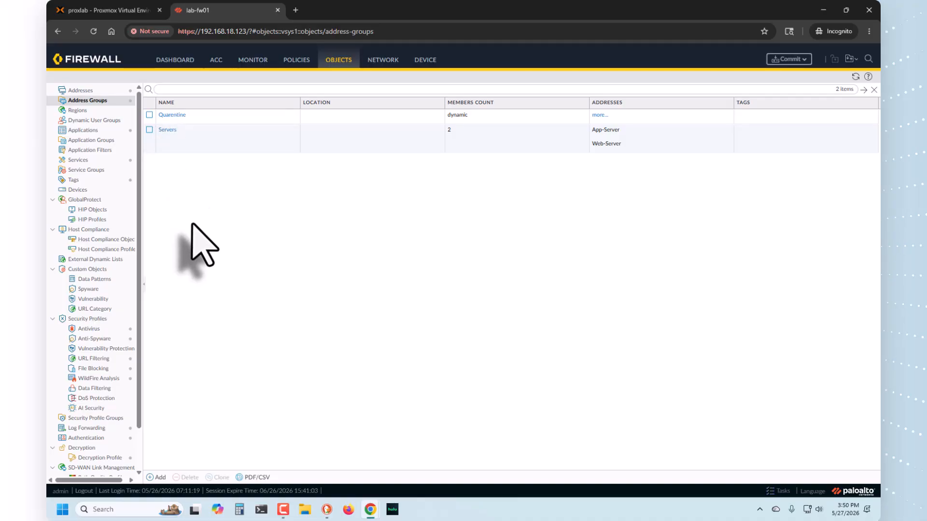
Create a service object named dns-tcp with the TCP protocol and destination port 53
{"action": "left_click", "coordinate": [82, 161]}
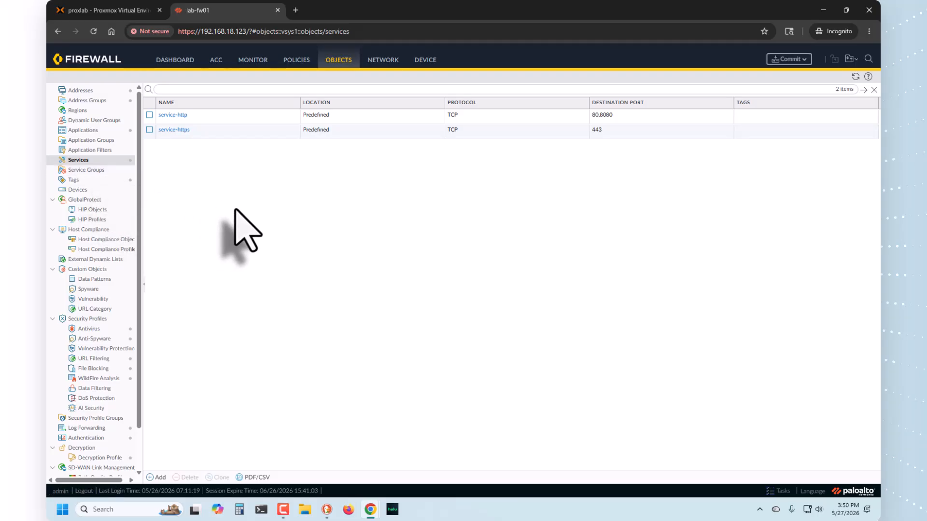
{"action": "left_click", "coordinate": [157, 478]}
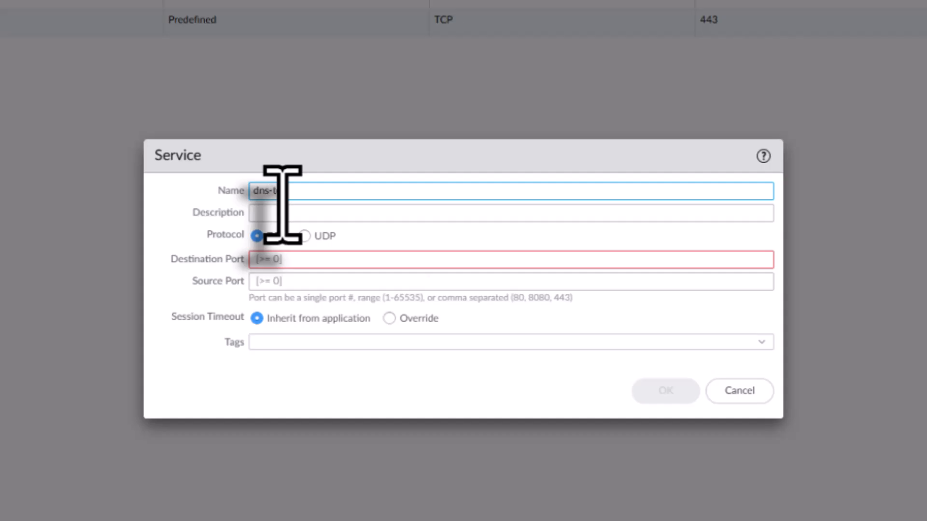
{"action": "type", "text": "cp"}
{"action": "left_click", "coordinate": [296, 260]}
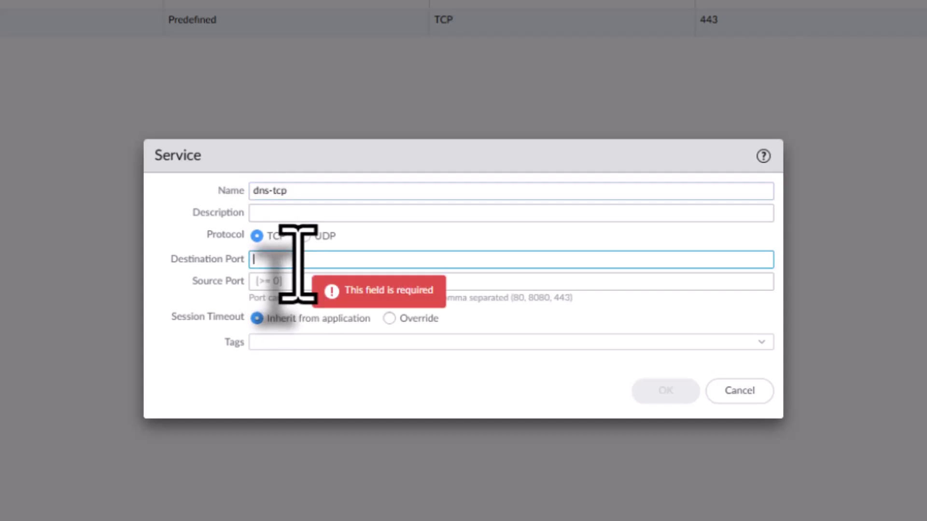
{"action": "type", "text": "53"}
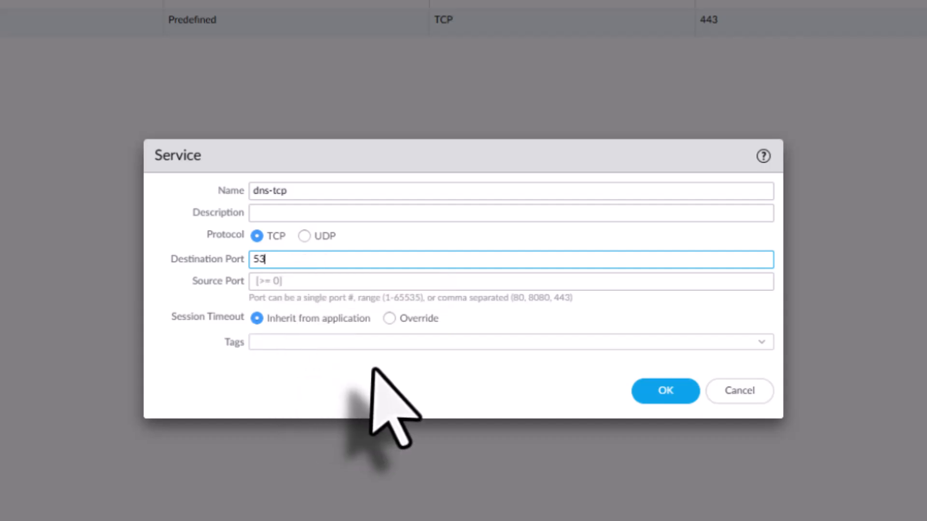
{"action": "left_click", "coordinate": [665, 391]}
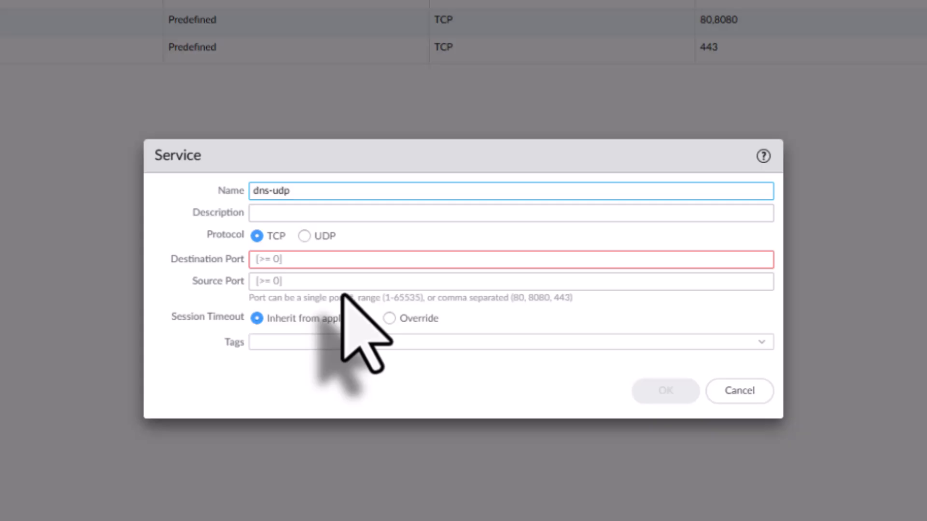
Create a service object named dns-udp with the UDP protocol and destination port 53
{"action": "left_click", "coordinate": [346, 261]}
{"action": "type", "text": "53"}
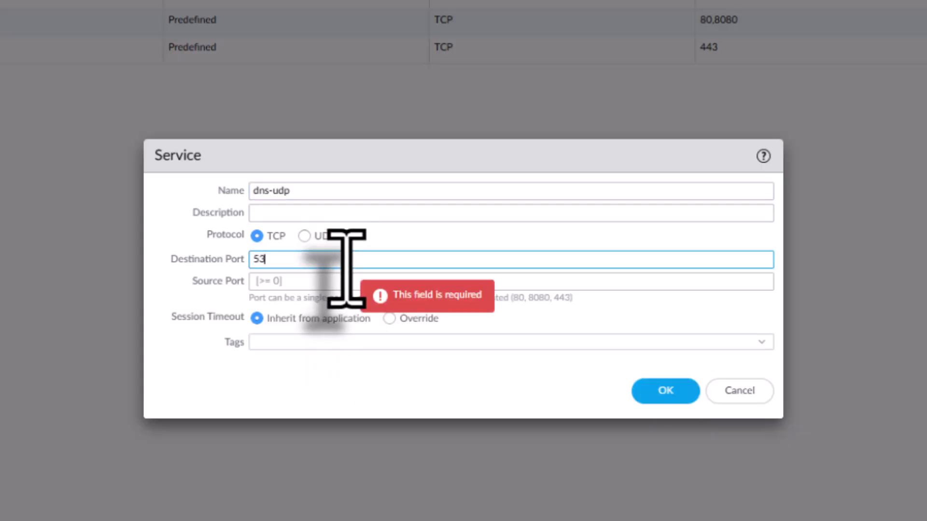
{"action": "left_click", "coordinate": [304, 236]}
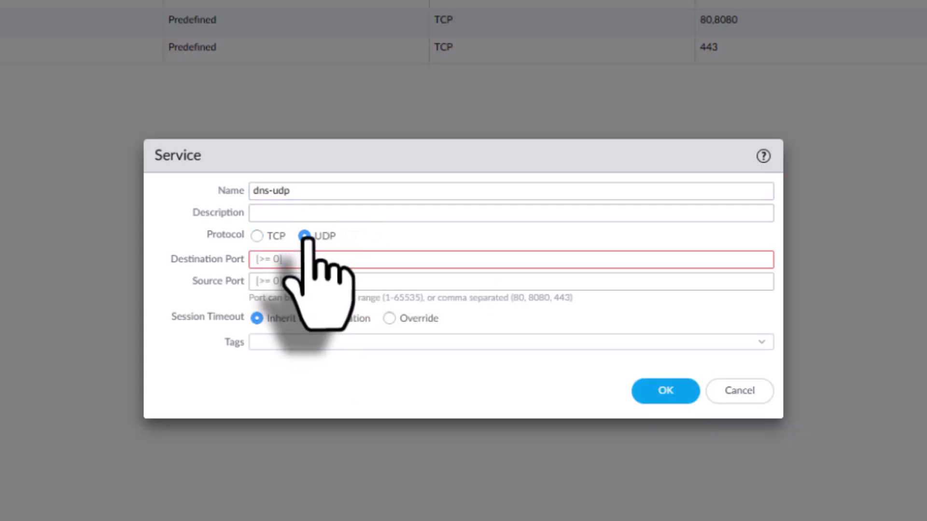
{"action": "left_click", "coordinate": [448, 259]}
{"action": "type", "text": "53"}
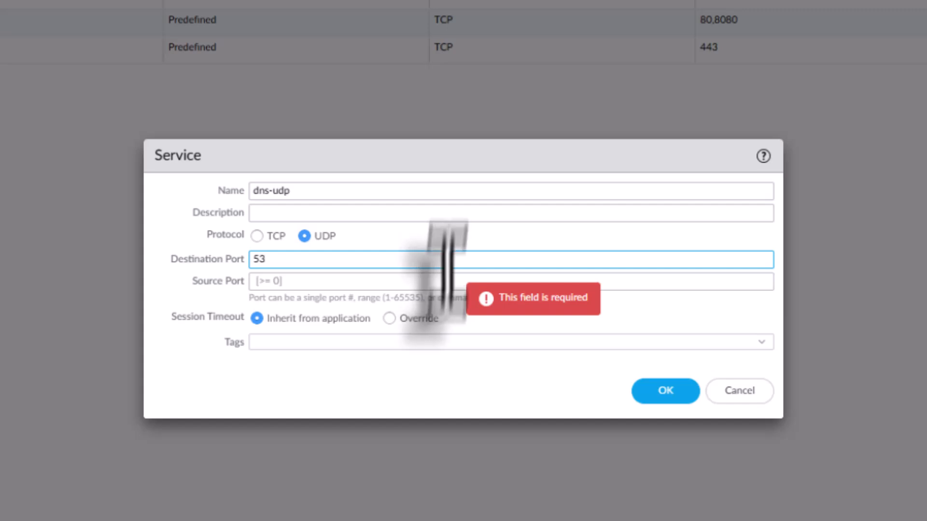
{"action": "left_click", "coordinate": [659, 391]}
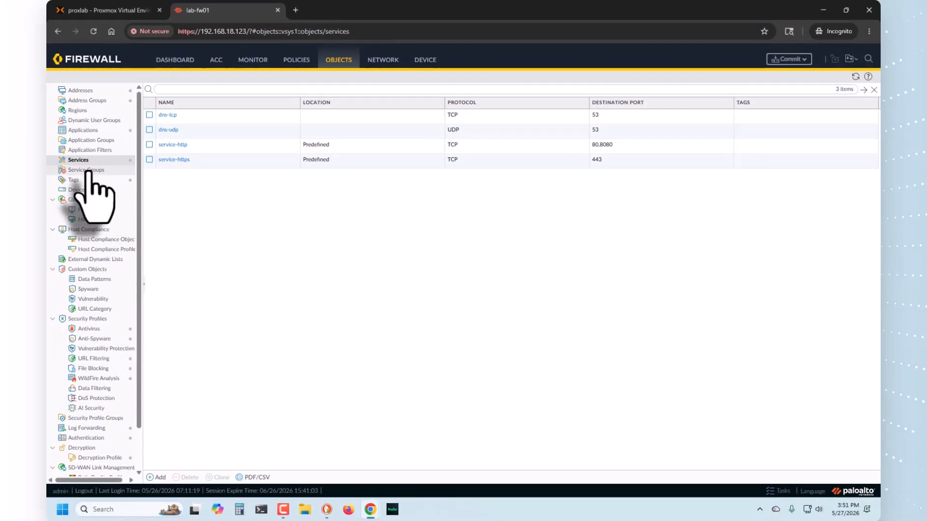
Create a service group named dns containing the dns-tcp and dns-udp services
{"action": "left_click", "coordinate": [88, 170]}
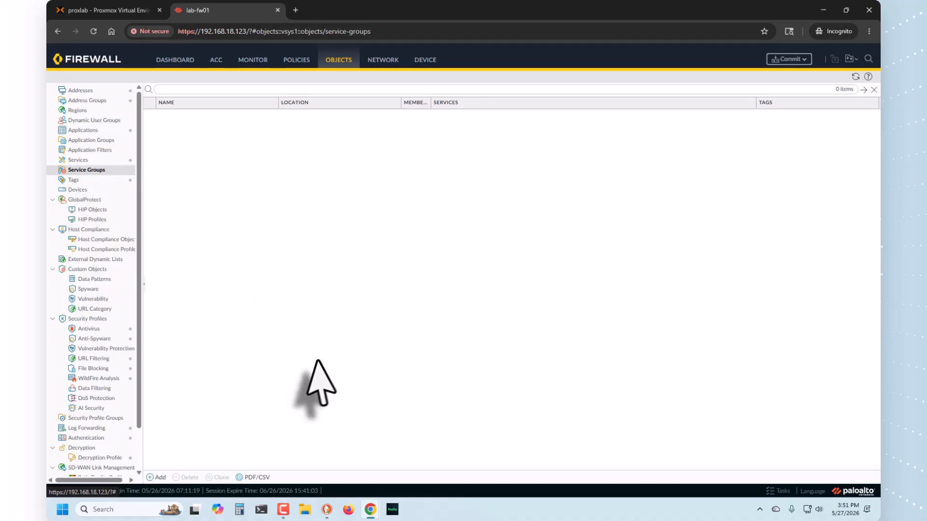
{"action": "left_click", "coordinate": [155, 477]}
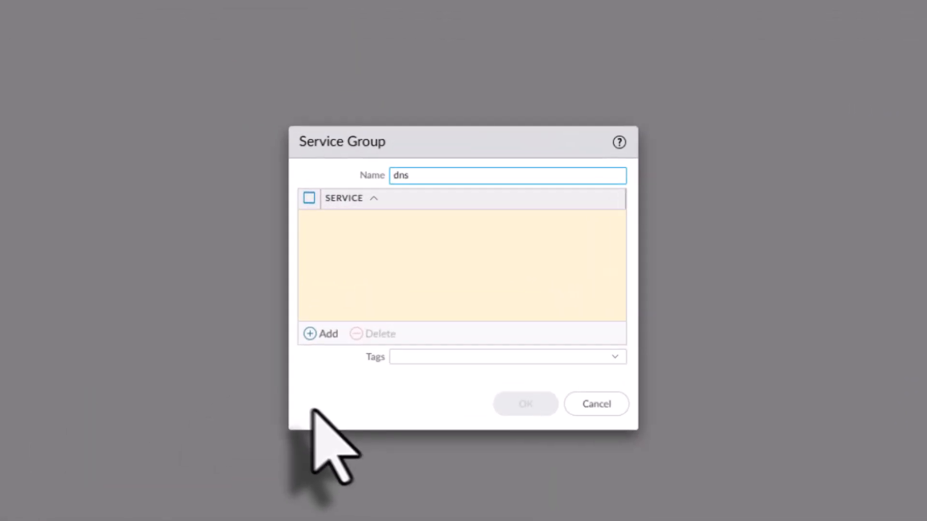
{"action": "left_click", "coordinate": [323, 333]}
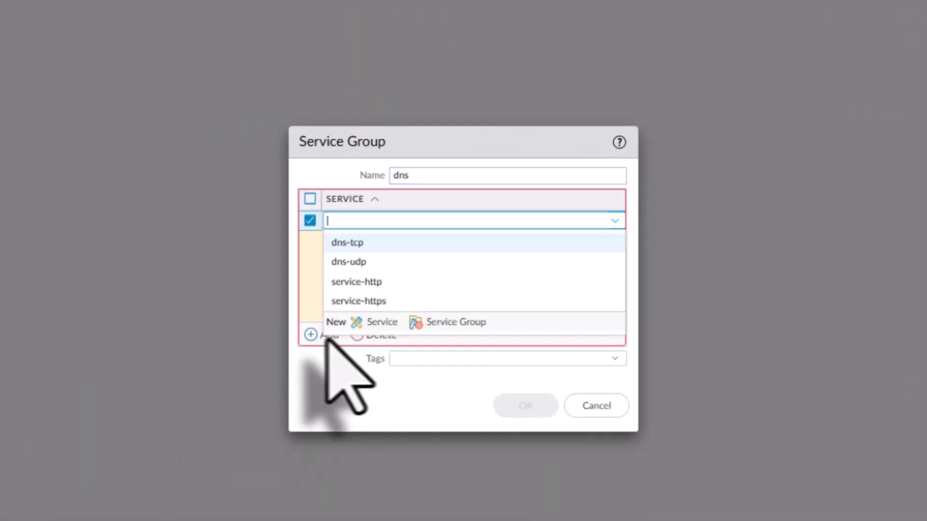
{"action": "left_click", "coordinate": [372, 248]}
{"action": "left_click", "coordinate": [325, 335]}
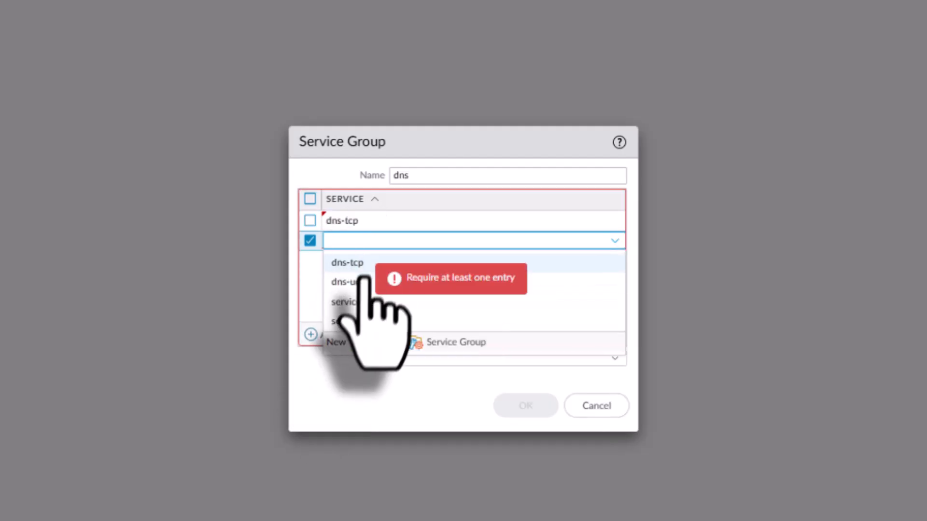
{"action": "left_click", "coordinate": [365, 281]}
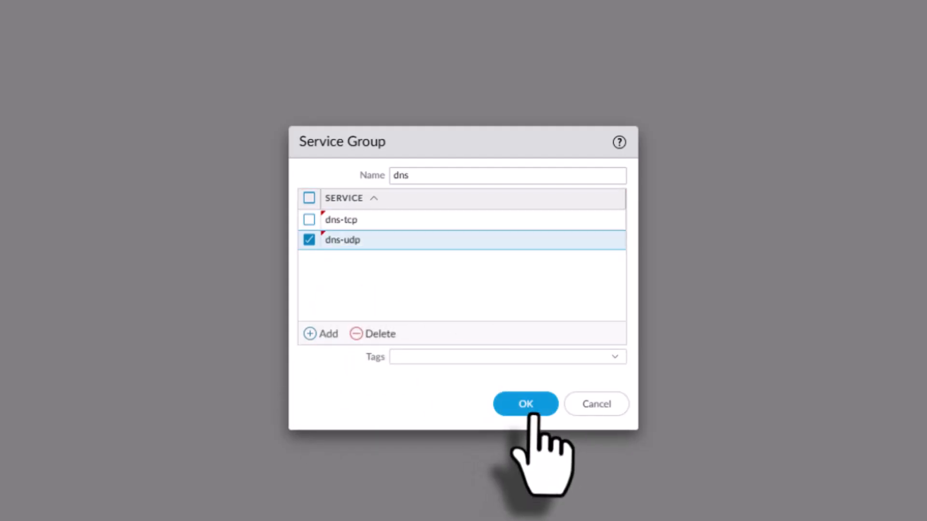
{"action": "left_click", "coordinate": [532, 410]}
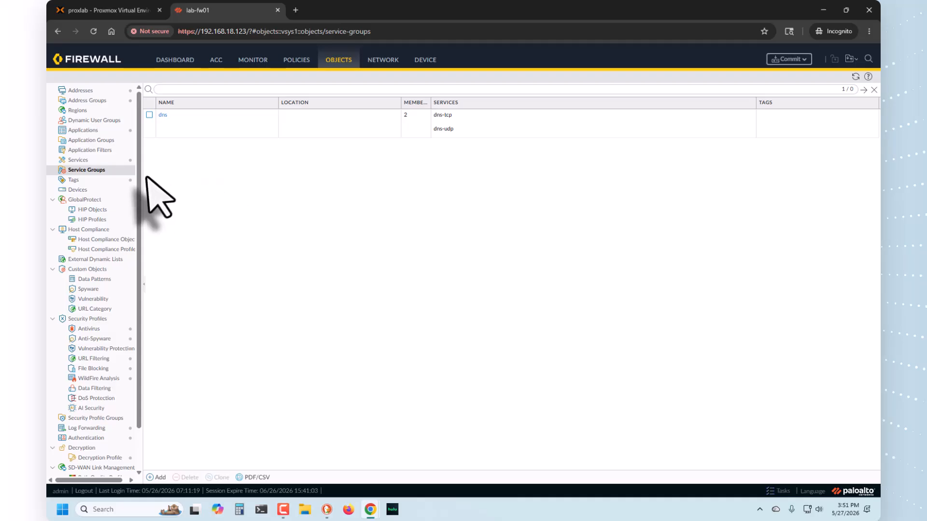
Search the predefined applications for facebook and look through the matching Facebook sub-applications
{"action": "left_click", "coordinate": [84, 131]}
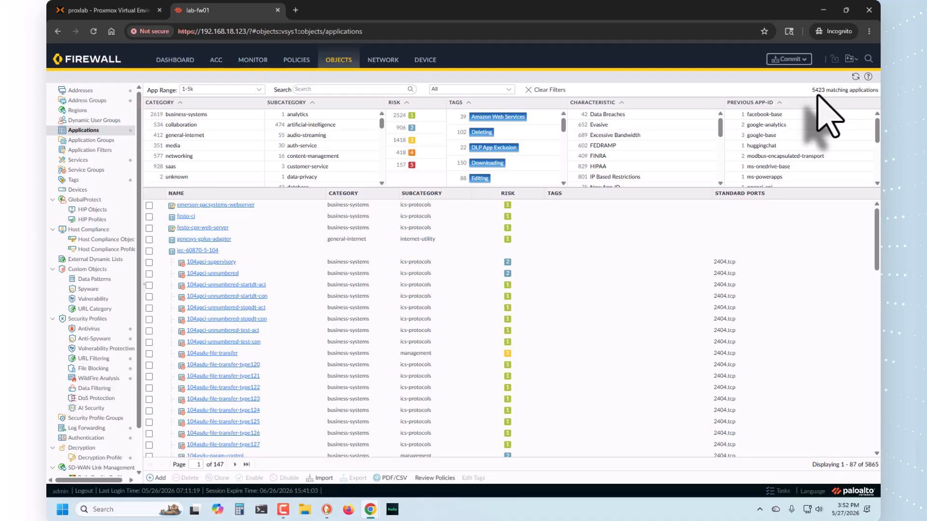
{"action": "left_click", "coordinate": [330, 93]}
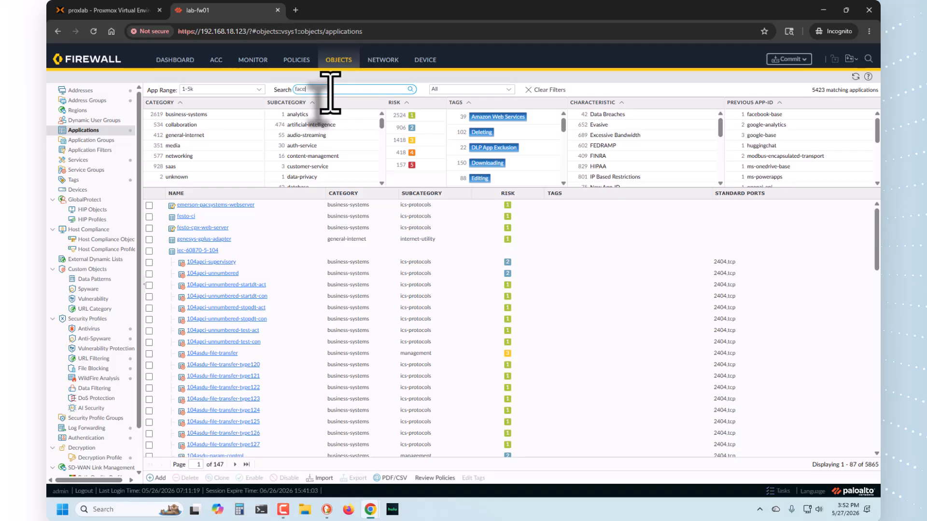
{"action": "key", "text": "Return"}
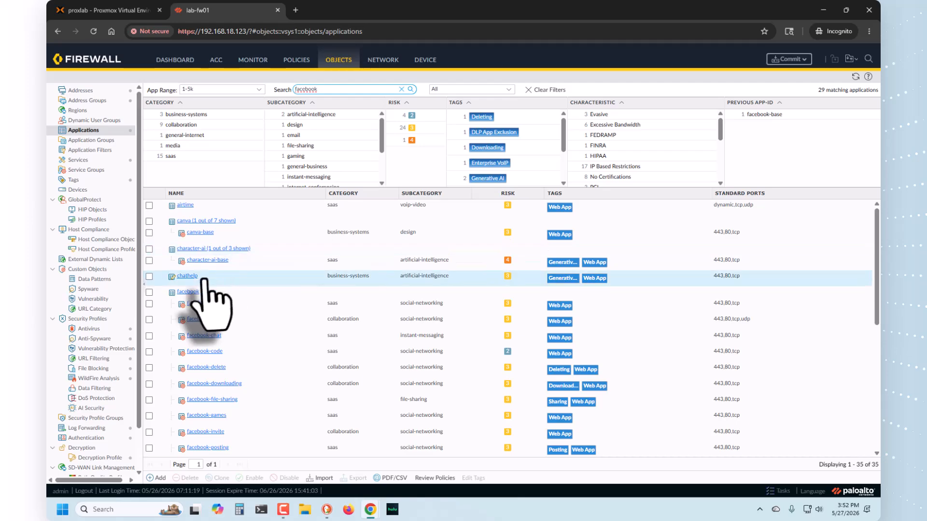
{"action": "scroll", "coordinate": [203, 282], "scroll_direction": "down", "scroll_amount": 1}
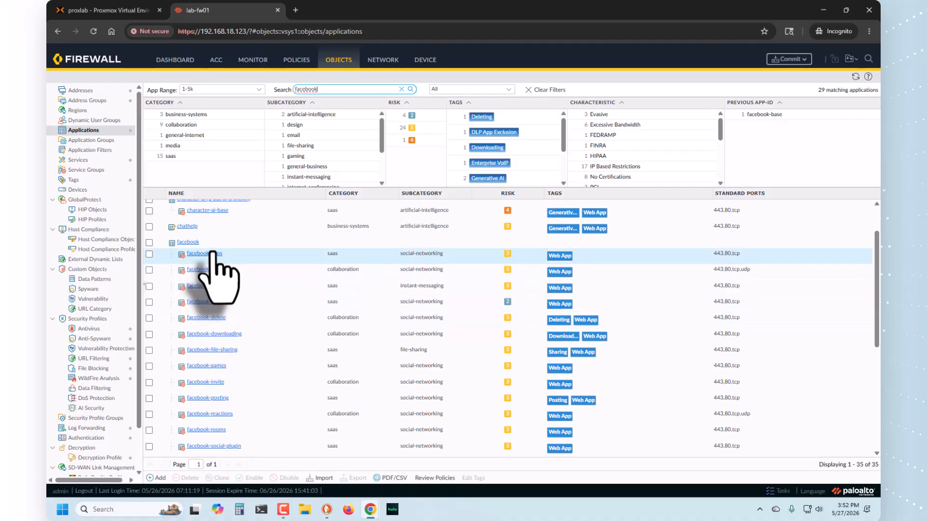
{"action": "scroll", "coordinate": [217, 352], "scroll_direction": "down", "scroll_amount": 3}
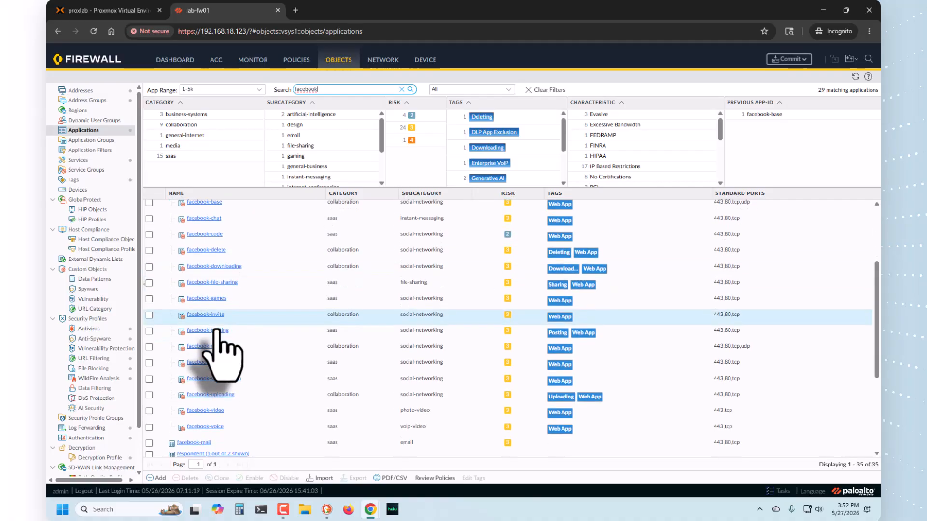
Search the predefined applications for dropbox and look through the matching Dropbox sub-applications
{"action": "scroll", "coordinate": [217, 333], "scroll_direction": "up", "scroll_amount": 4}
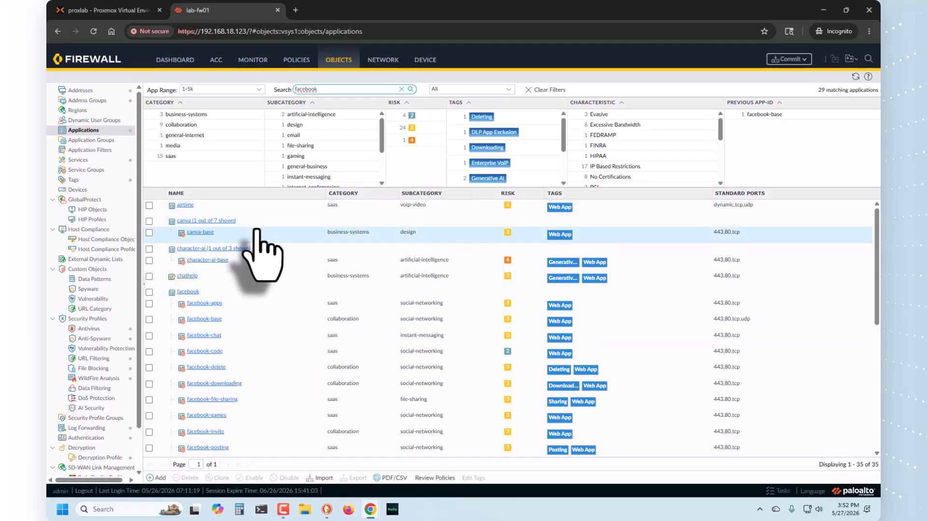
{"action": "left_click", "coordinate": [401, 89]}
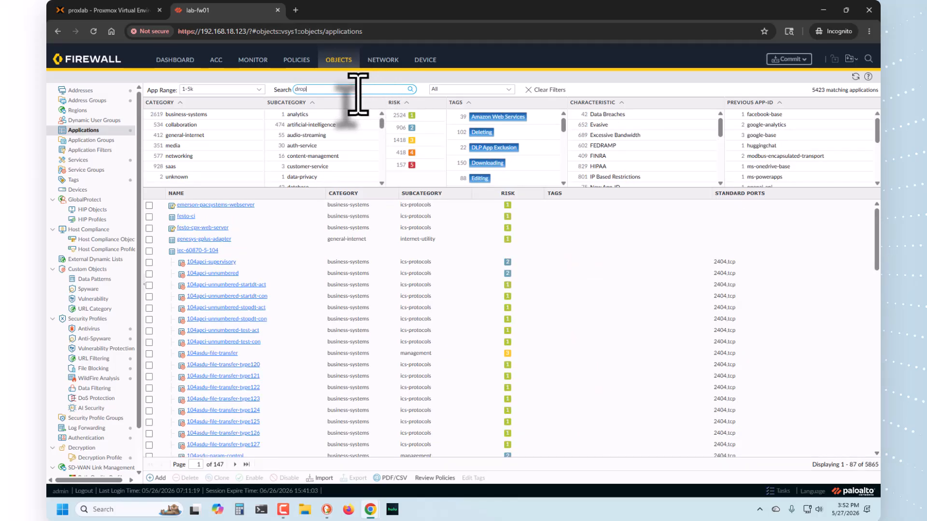
{"action": "key", "text": "Return"}
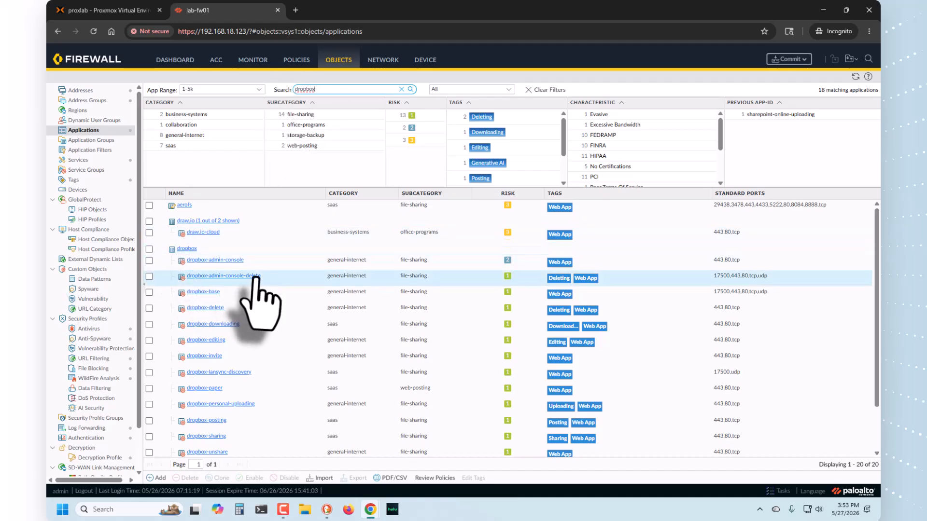
{"action": "scroll", "coordinate": [218, 275], "scroll_direction": "down", "scroll_amount": 1}
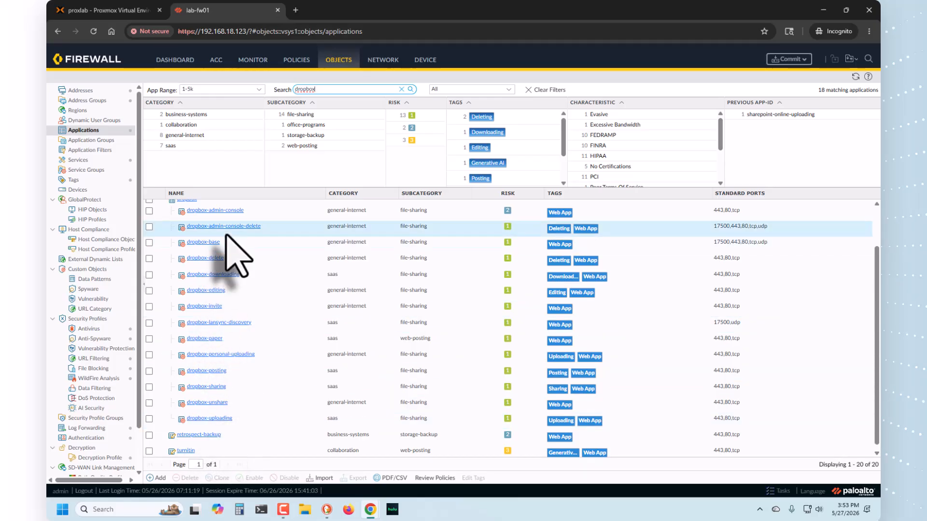
{"action": "scroll", "coordinate": [244, 306], "scroll_direction": "up", "scroll_amount": 1}
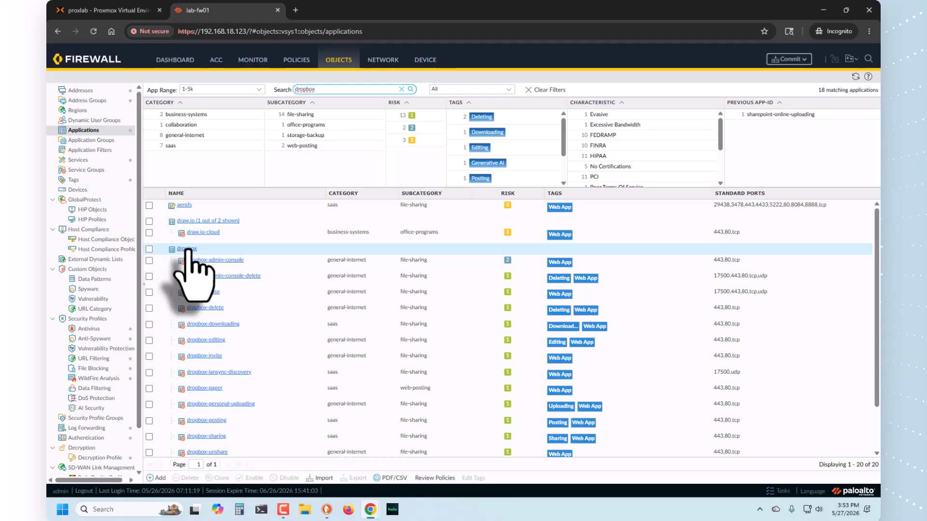
Start a new application group named Apps-Satic and add the dropbox-uploading application to it
{"action": "left_click", "coordinate": [108, 143]}
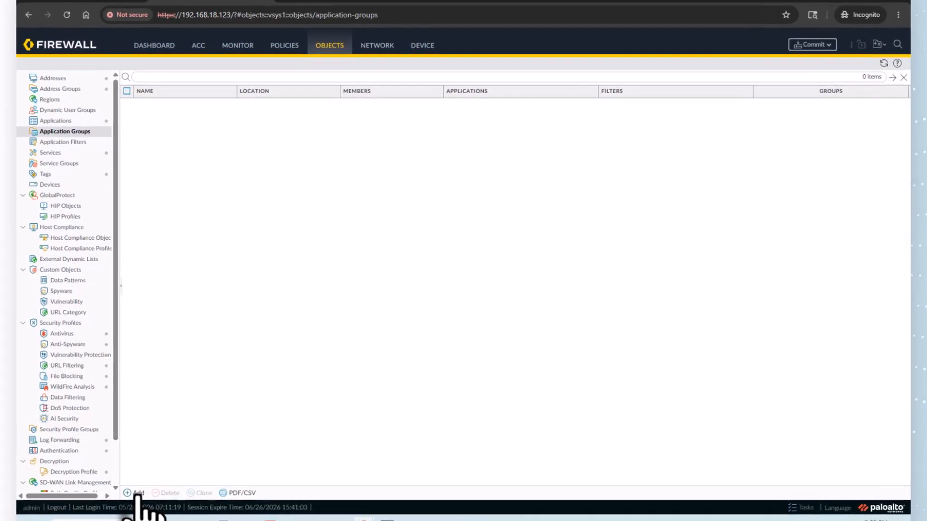
{"action": "left_click", "coordinate": [157, 477]}
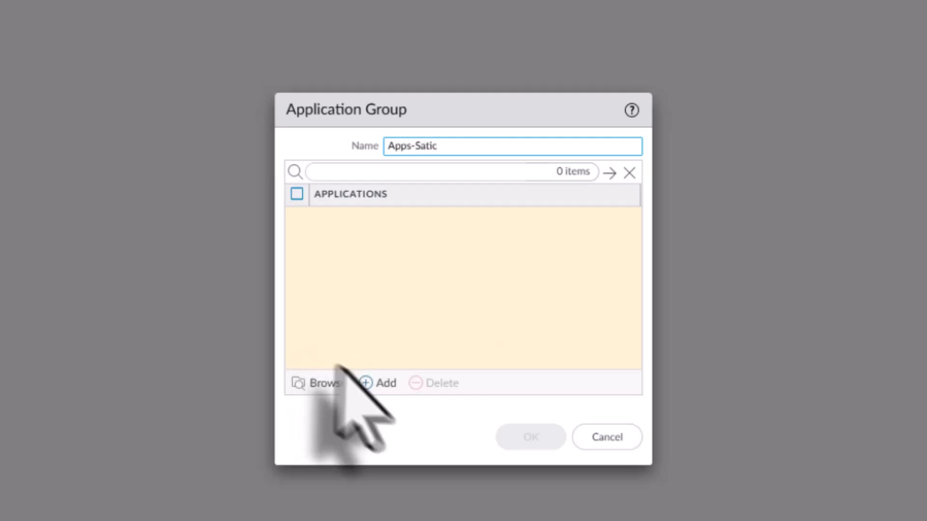
{"action": "left_click", "coordinate": [379, 383]}
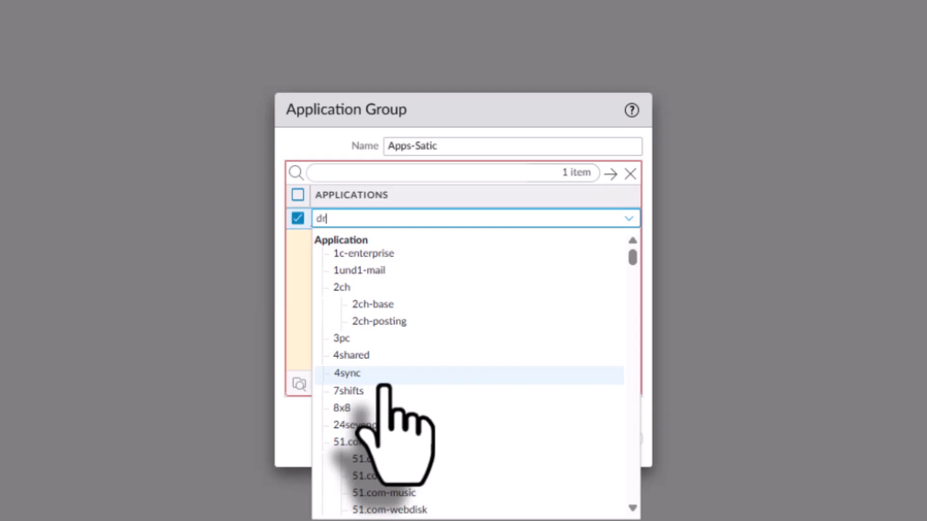
{"action": "type", "text": "dropbo"}
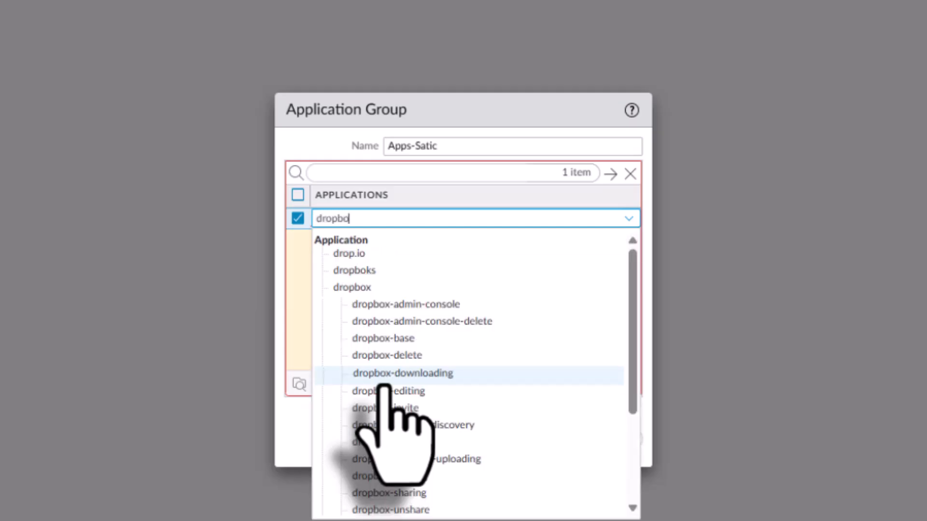
{"action": "type", "text": "x"}
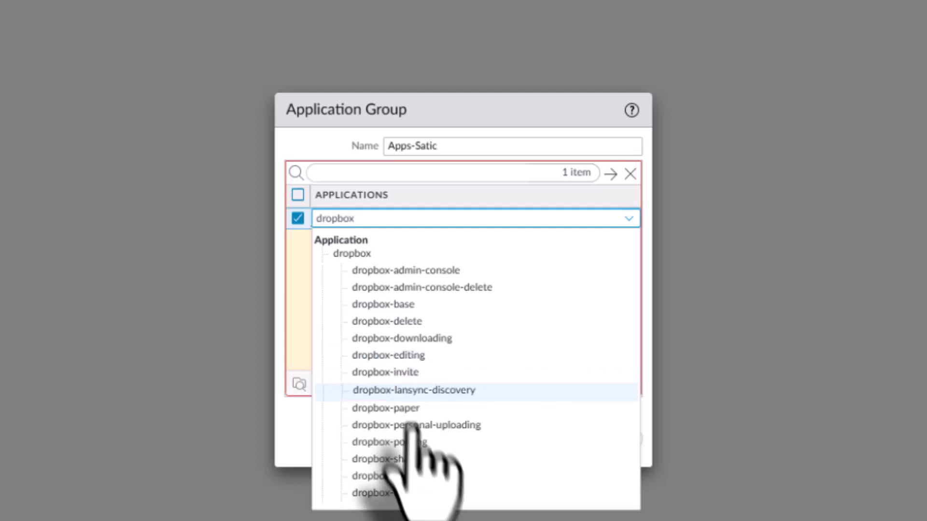
{"action": "left_click", "coordinate": [412, 494]}
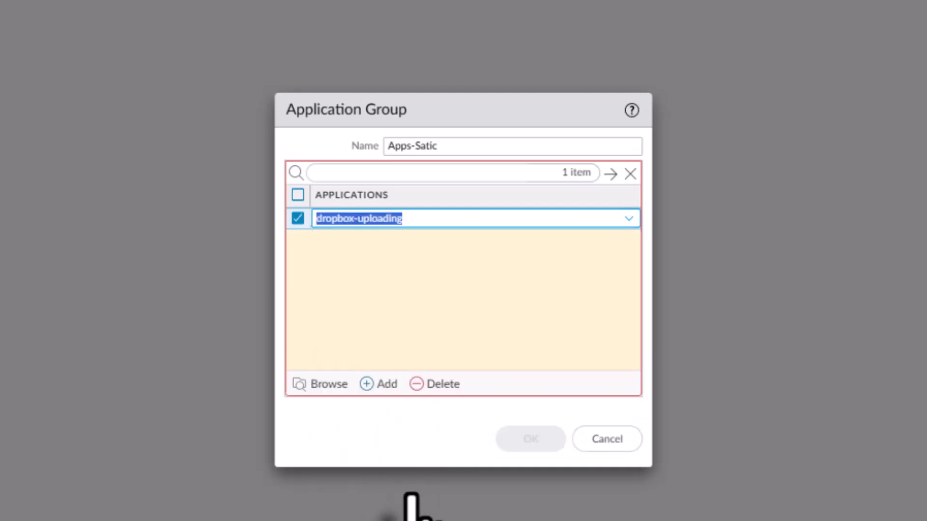
Add dropbox-editing to the application group, rename the group Dropbox and save it
{"action": "left_click", "coordinate": [375, 385]}
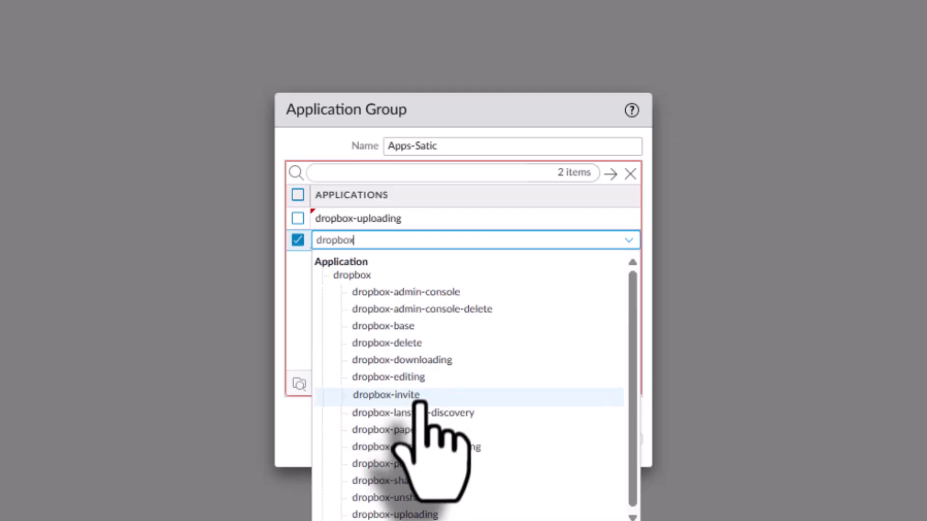
{"action": "left_click", "coordinate": [420, 378]}
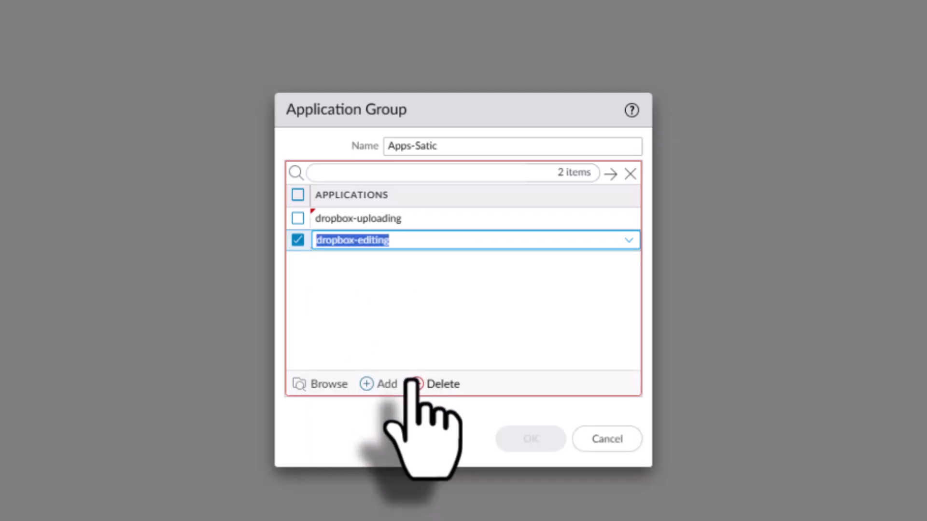
{"action": "left_click", "coordinate": [454, 439]}
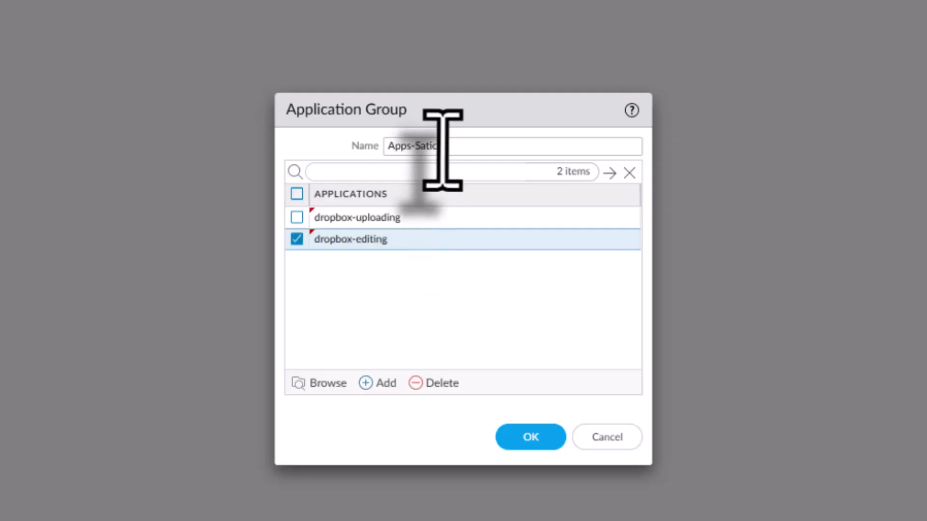
{"action": "left_click_drag", "start_coordinate": [439, 147], "coordinate": [357, 145]}
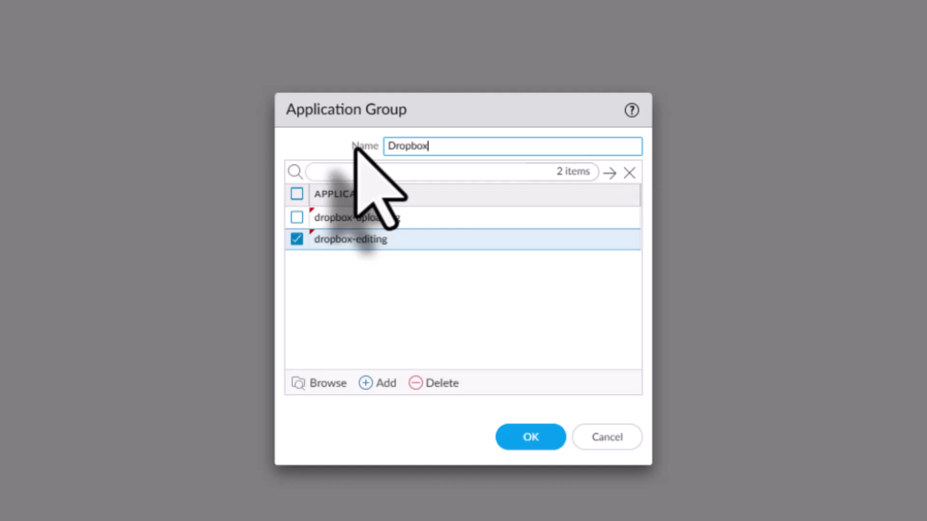
{"action": "left_click", "coordinate": [512, 436]}
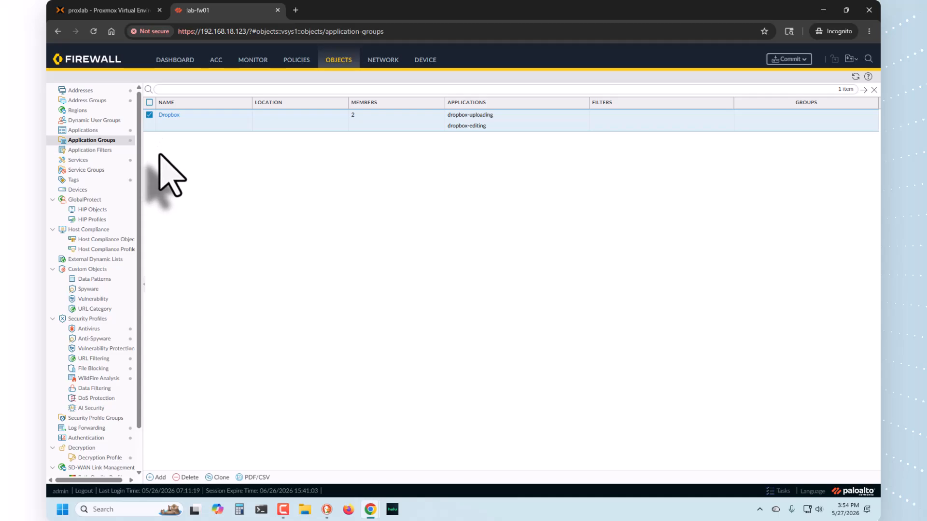
Start a new application filter and name it facebook
{"action": "left_click", "coordinate": [99, 151]}
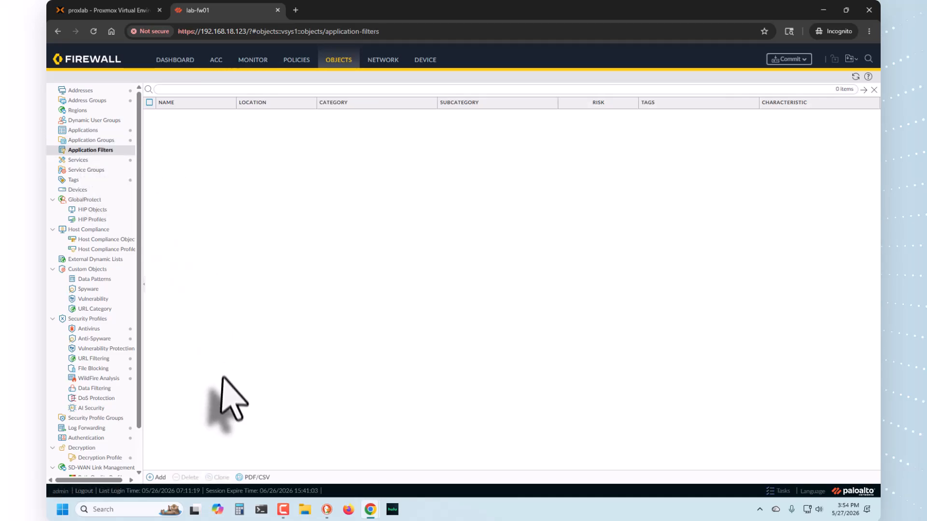
{"action": "left_click", "coordinate": [160, 478]}
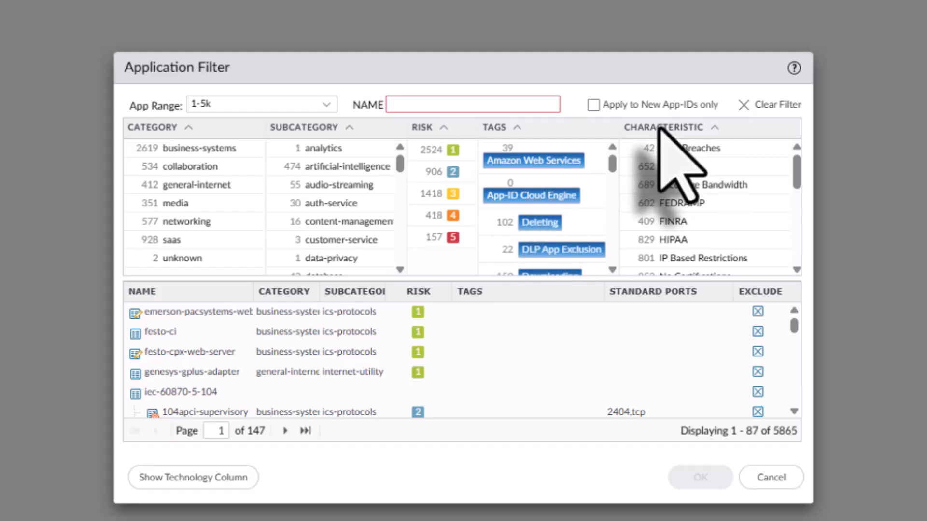
{"action": "left_click", "coordinate": [470, 104]}
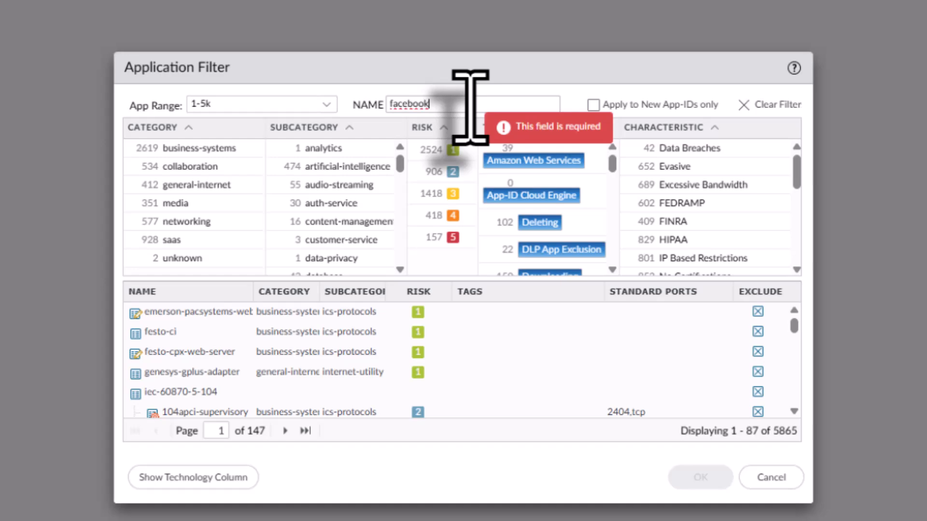
{"action": "type", "text": "facebook"}
Rename the application filter paloalto-apps and restrict it to applications with the Palo Alto Networks tag
{"action": "scroll", "coordinate": [189, 367], "scroll_direction": "down", "scroll_amount": 5}
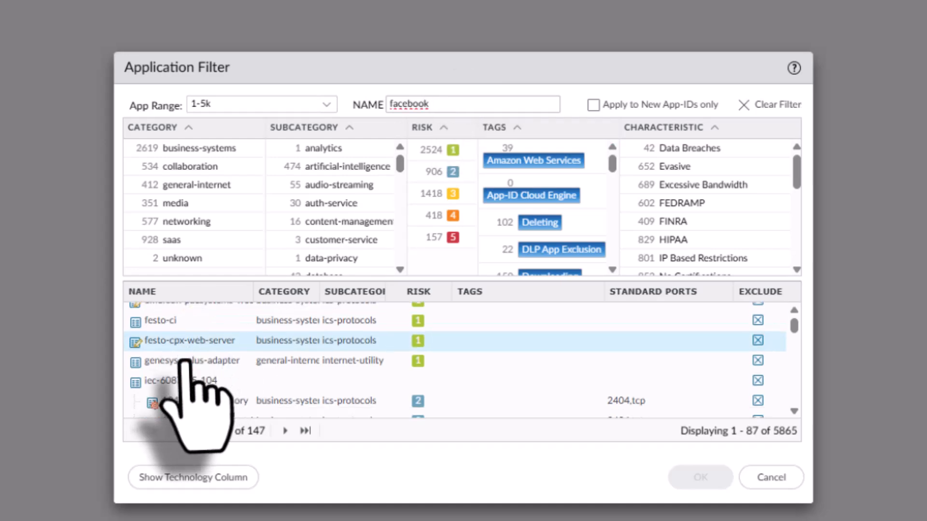
{"action": "scroll", "coordinate": [181, 367], "scroll_direction": "up", "scroll_amount": 5}
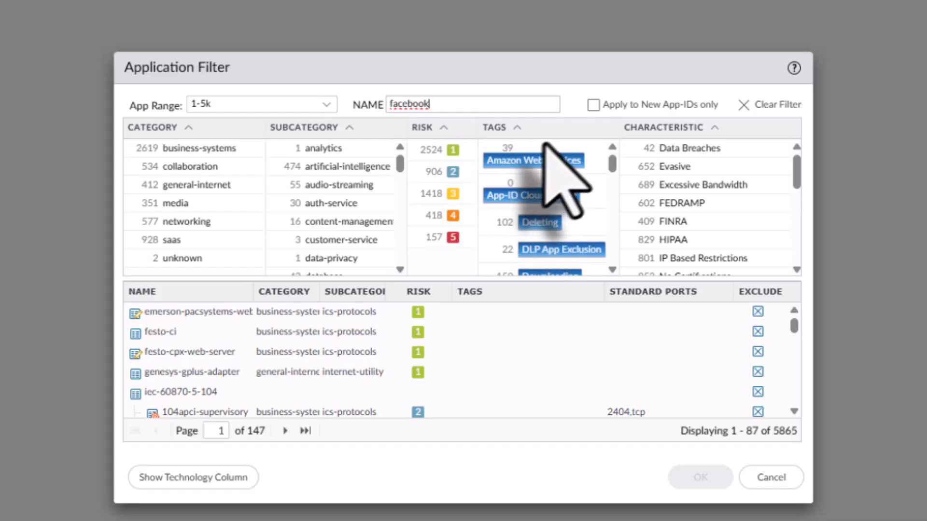
{"action": "scroll", "coordinate": [548, 170], "scroll_direction": "down", "scroll_amount": 3}
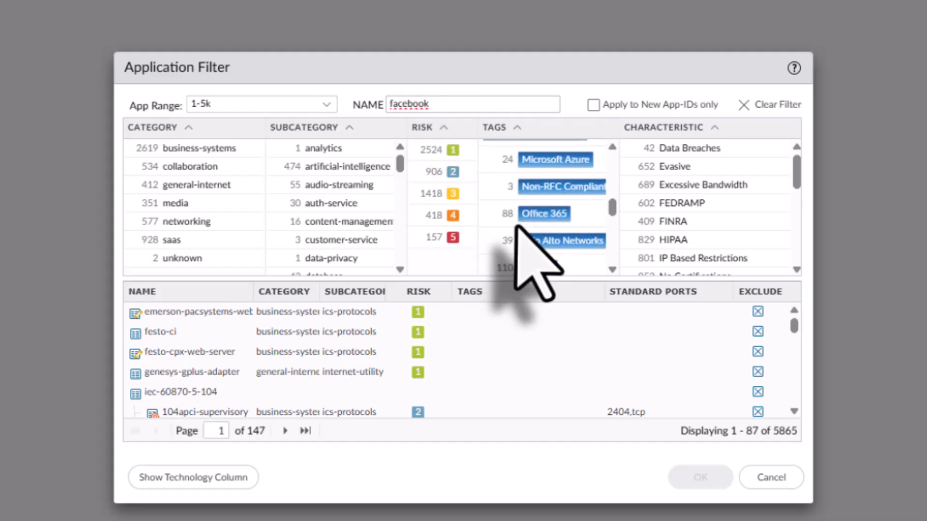
{"action": "scroll", "coordinate": [524, 223], "scroll_direction": "down", "scroll_amount": 2}
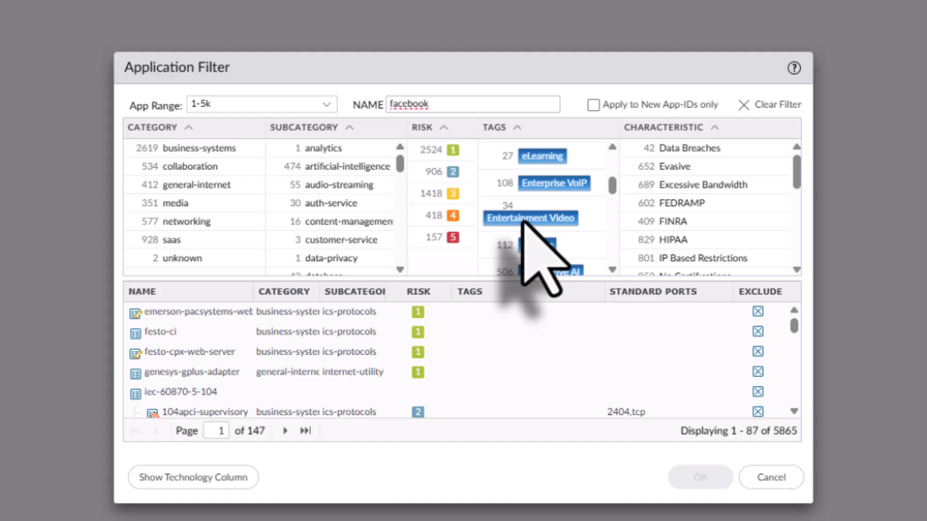
{"action": "mouse_move", "coordinate": [524, 222]}
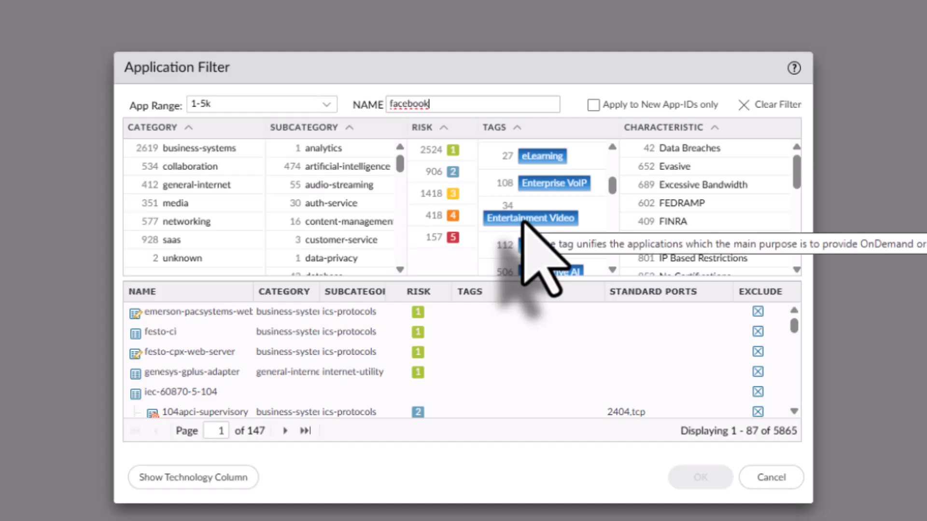
{"action": "double_click", "coordinate": [454, 104]}
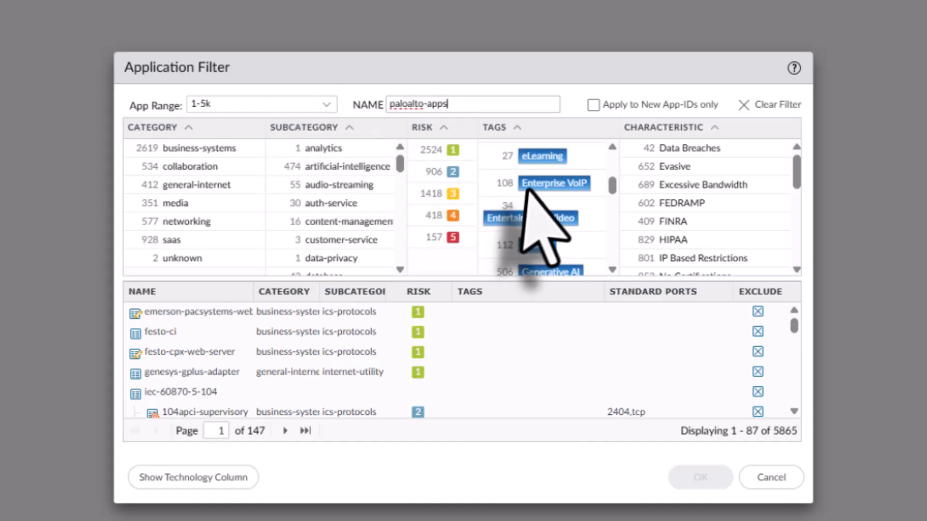
{"action": "scroll", "coordinate": [546, 225], "scroll_direction": "down", "scroll_amount": 3}
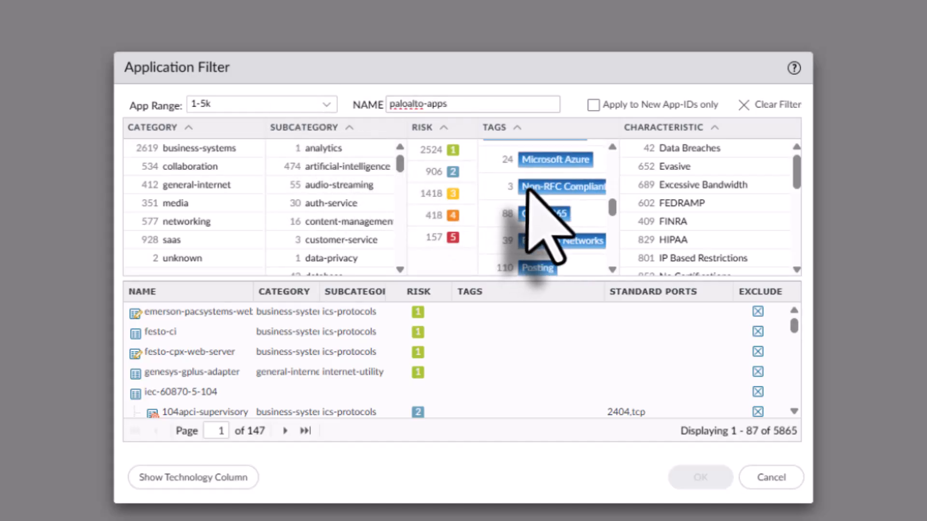
{"action": "left_click", "coordinate": [557, 240]}
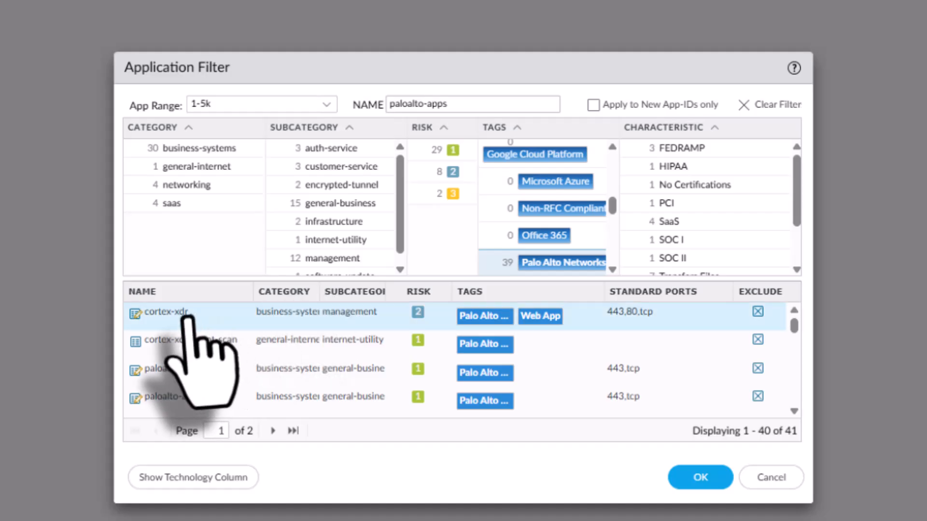
Look through the applications matched by the paloalto-apps filter and save the filter
{"action": "scroll", "coordinate": [178, 338], "scroll_direction": "down", "scroll_amount": 2}
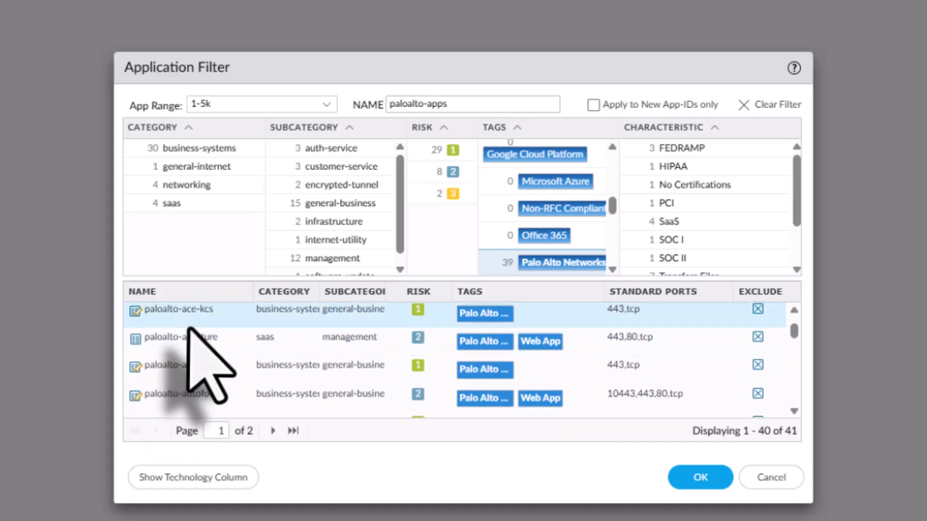
{"action": "scroll", "coordinate": [189, 333], "scroll_direction": "down", "scroll_amount": 10}
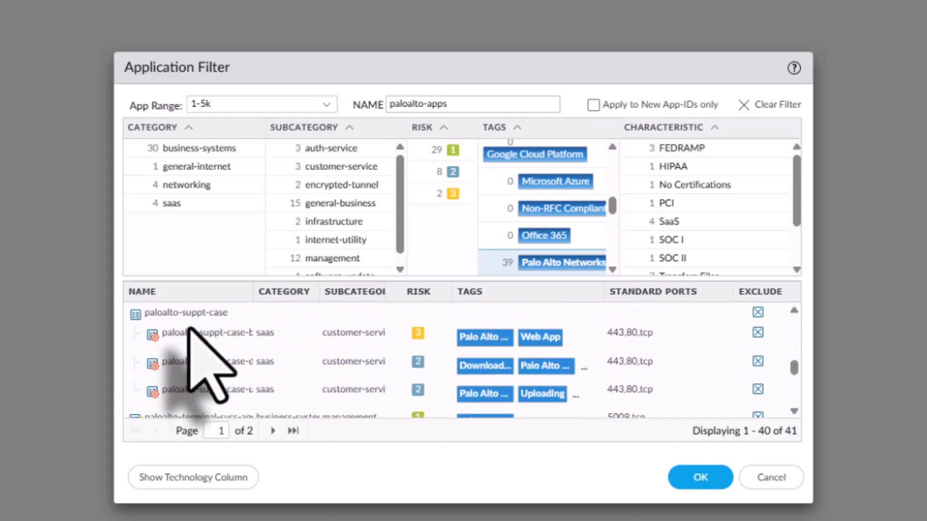
{"action": "scroll", "coordinate": [189, 333], "scroll_direction": "down", "scroll_amount": 8}
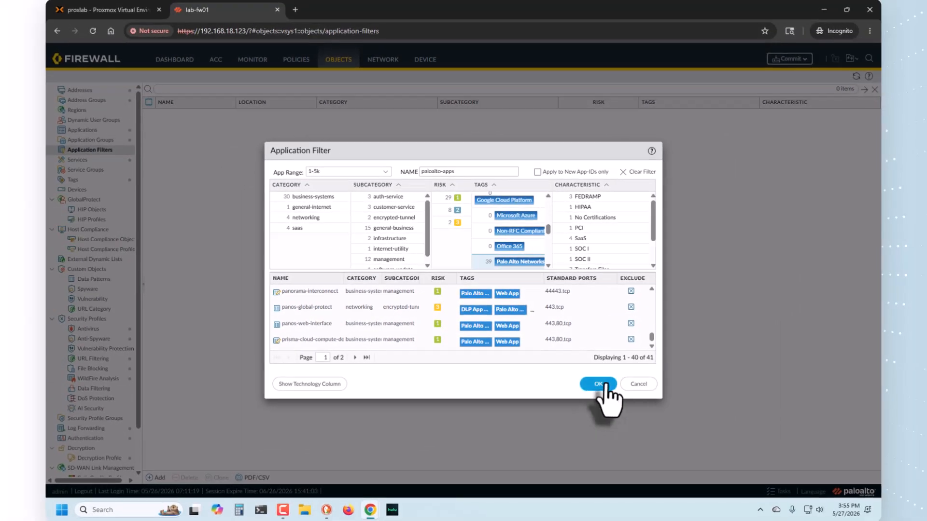
{"action": "left_click", "coordinate": [701, 478]}
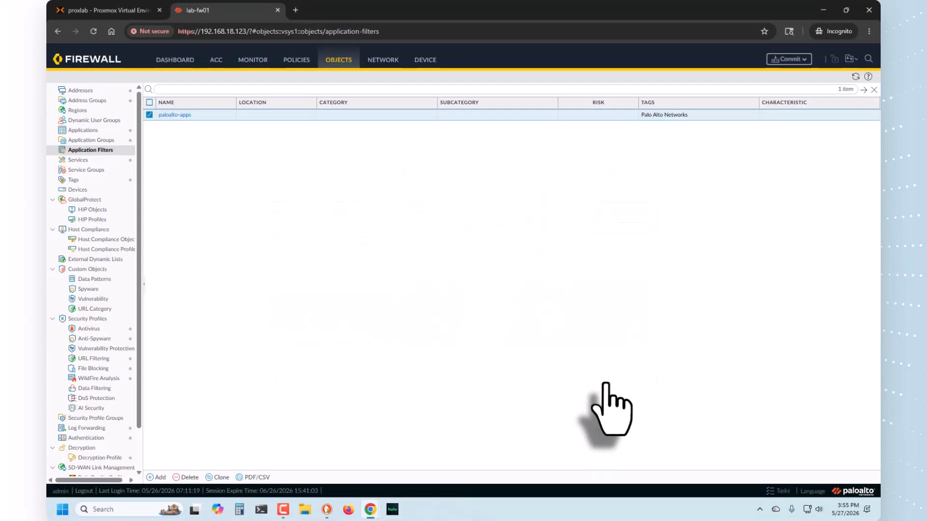